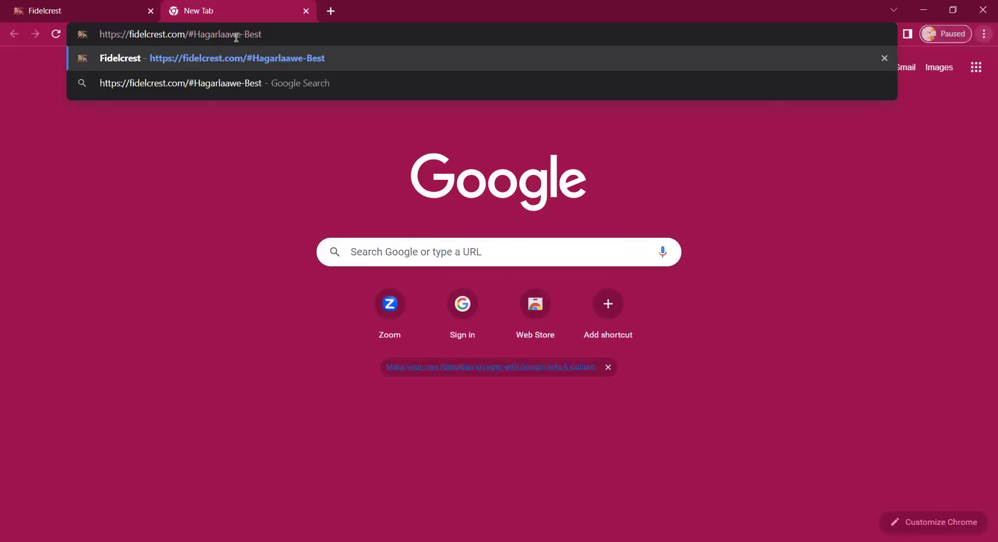
Step: Load the Fidelcrest homepage from the referral link and show the Micro Trader account types
{"action": "key", "text": "Return"}
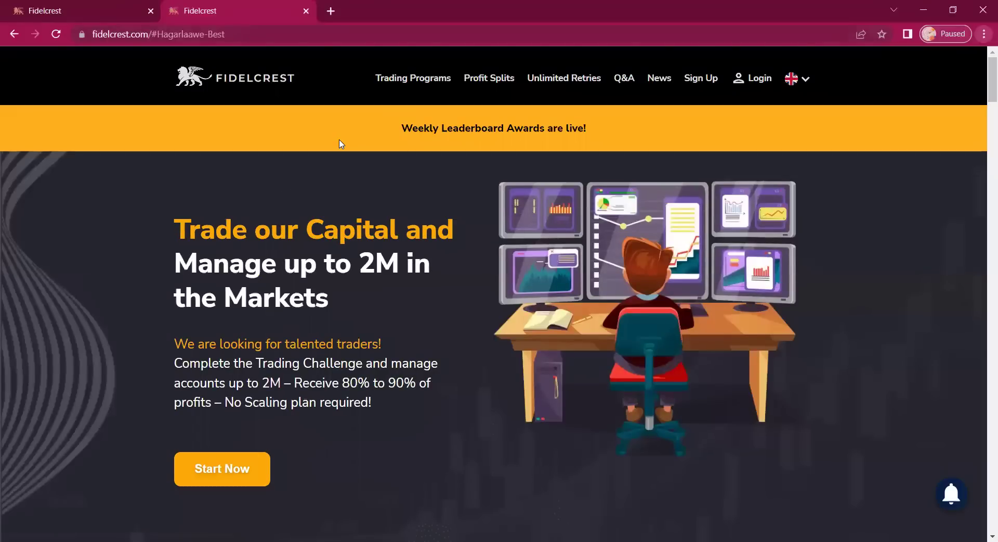
{"action": "scroll", "coordinate": [355, 260], "scroll_direction": "down", "scroll_amount": 15}
{"action": "scroll", "coordinate": [354, 262], "scroll_direction": "down", "scroll_amount": 10}
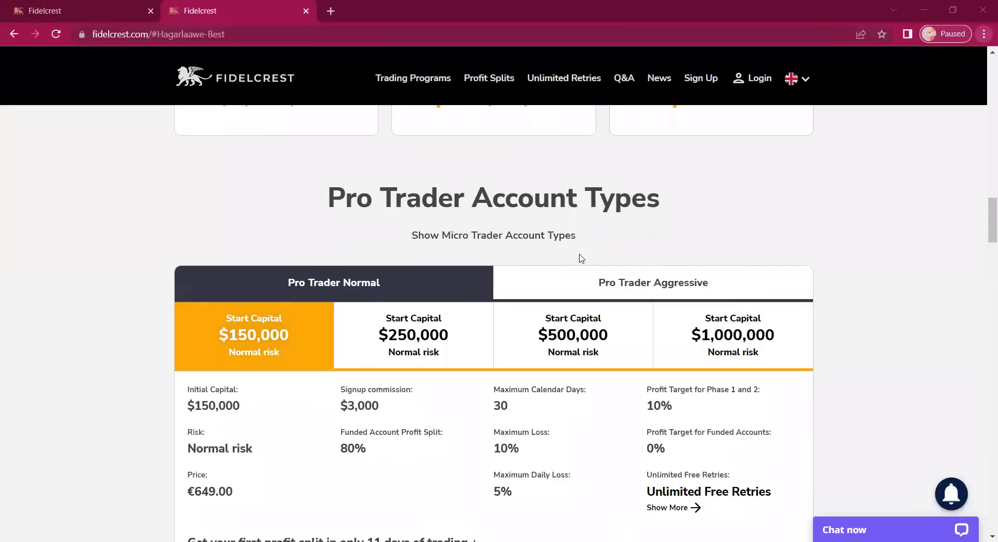
{"action": "scroll", "coordinate": [580, 258], "scroll_direction": "down", "scroll_amount": 5}
{"action": "scroll", "coordinate": [578, 259], "scroll_direction": "up", "scroll_amount": 5}
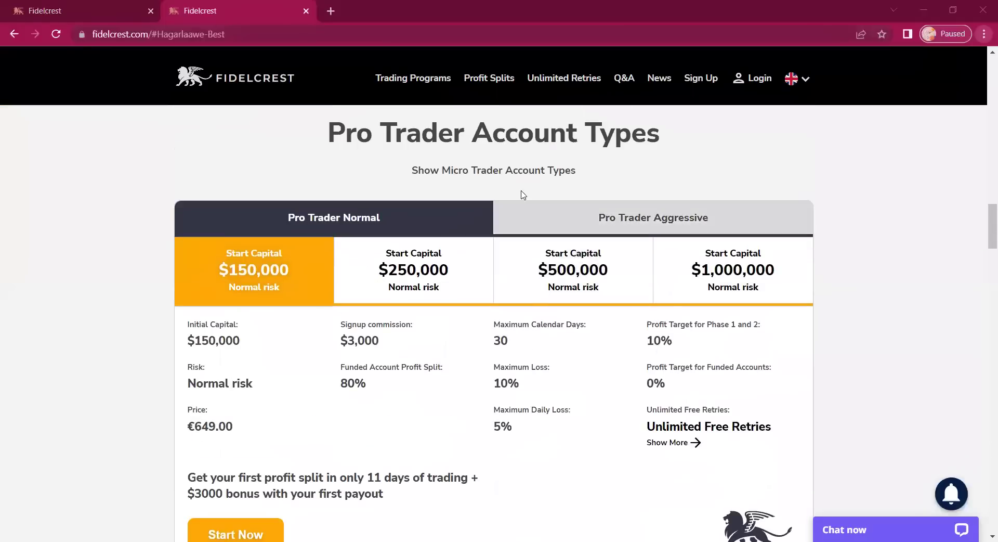
{"action": "left_click", "coordinate": [513, 171]}
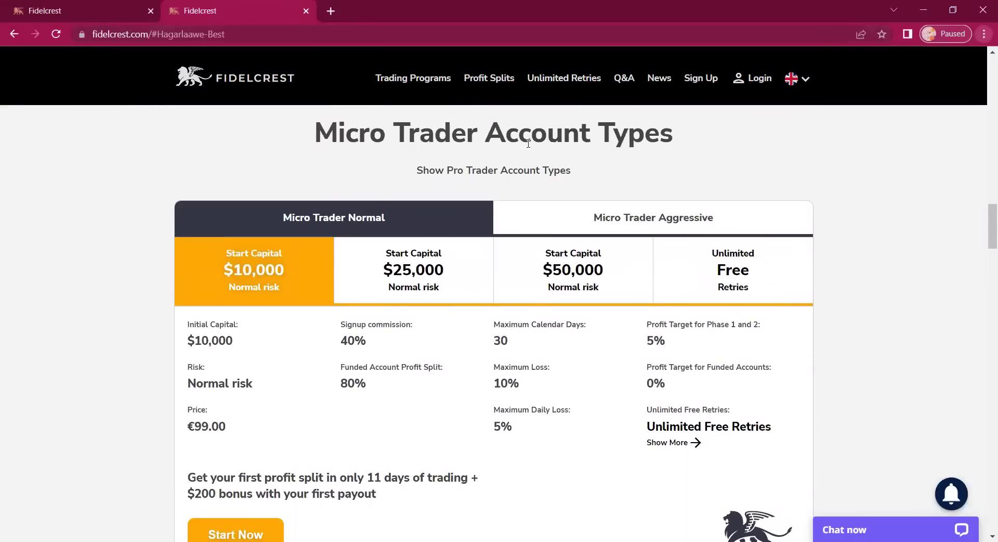
{"action": "scroll", "coordinate": [528, 146], "scroll_direction": "up", "scroll_amount": 1}
{"action": "left_click", "coordinate": [493, 236]}
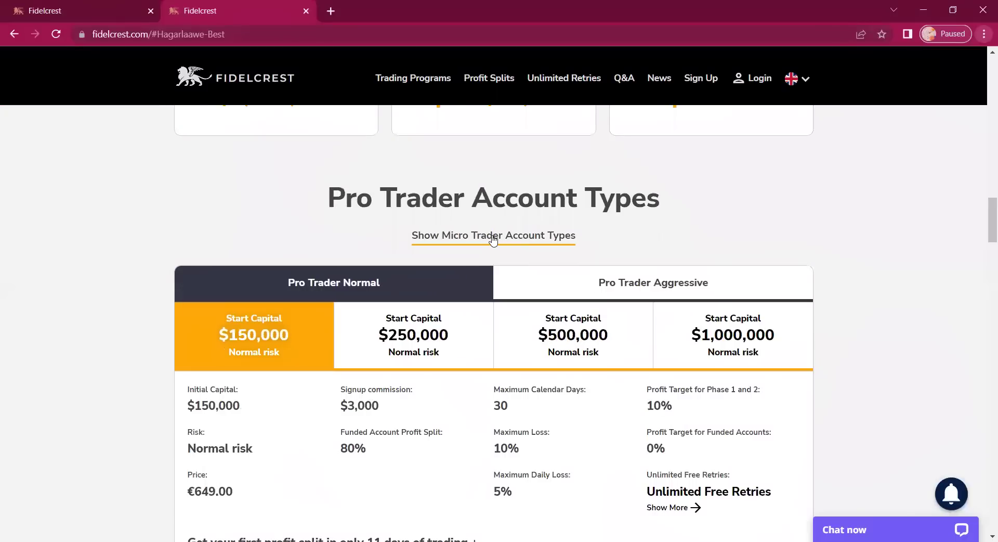
{"action": "left_click", "coordinate": [499, 244]}
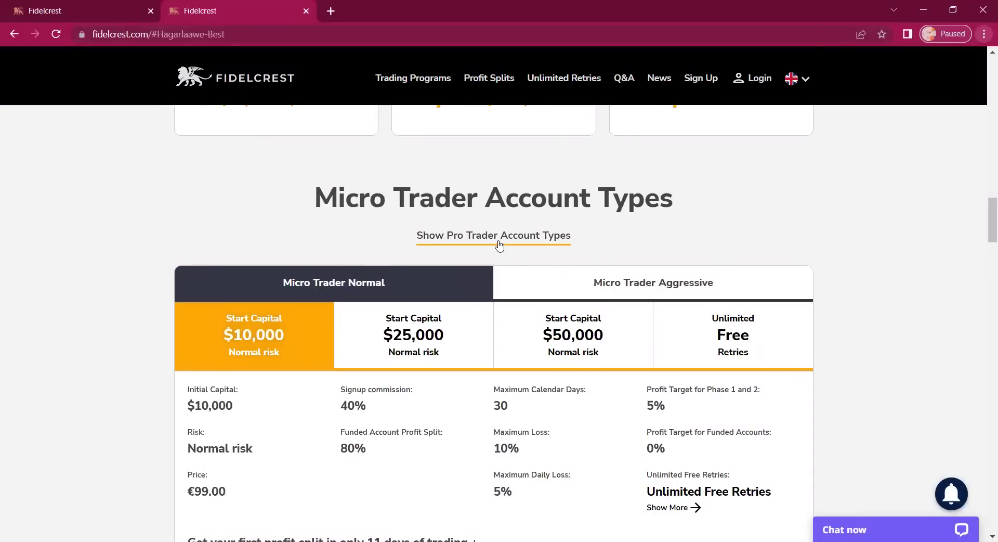
Step: Select the $25,000 Micro Trader Normal account and open the sign-up form from its details
{"action": "double_click", "coordinate": [675, 199]}
{"action": "left_click_drag", "start_coordinate": [472, 197], "coordinate": [283, 204]}
{"action": "left_click", "coordinate": [283, 204]}
{"action": "scroll", "coordinate": [301, 234], "scroll_direction": "down", "scroll_amount": 1}
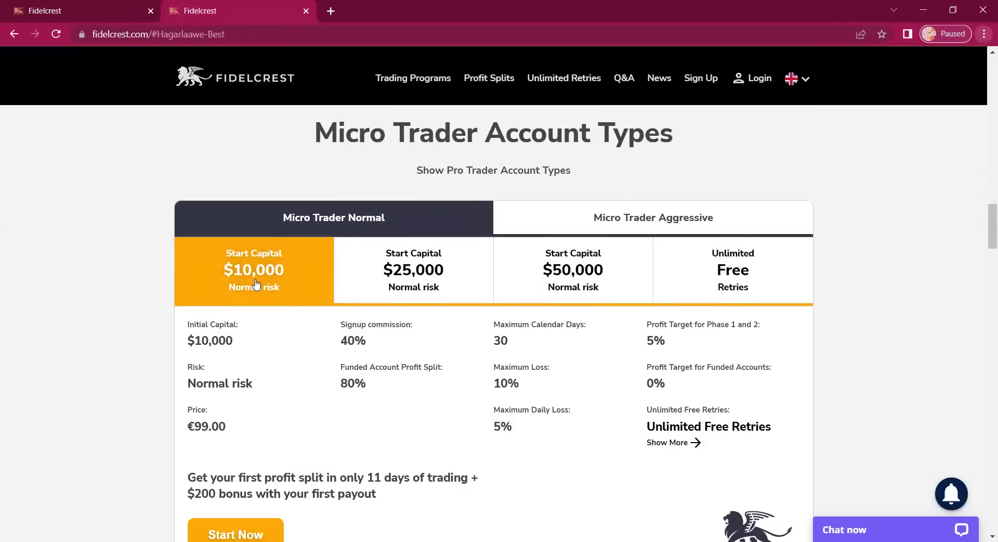
{"action": "left_click", "coordinate": [430, 278]}
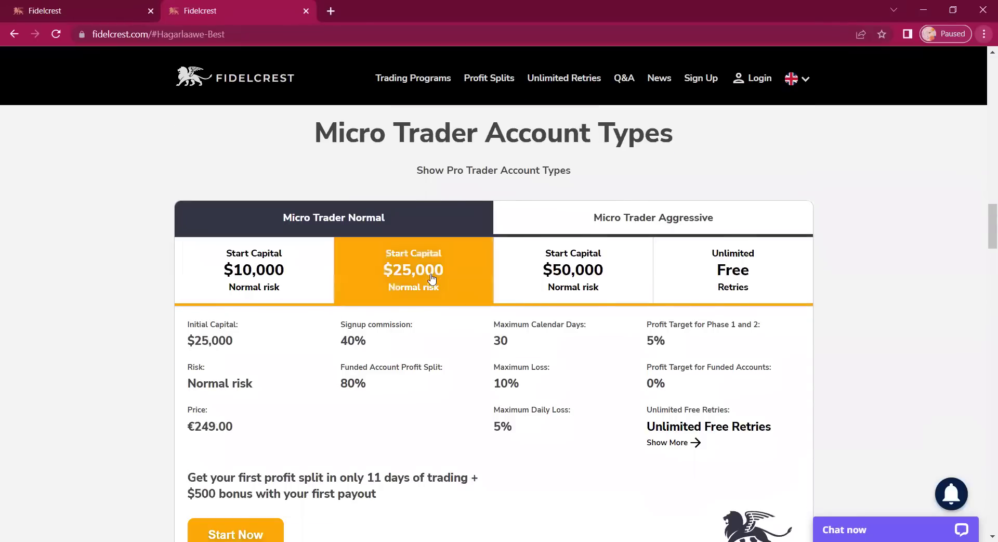
{"action": "scroll", "coordinate": [430, 278], "scroll_direction": "down", "scroll_amount": 2}
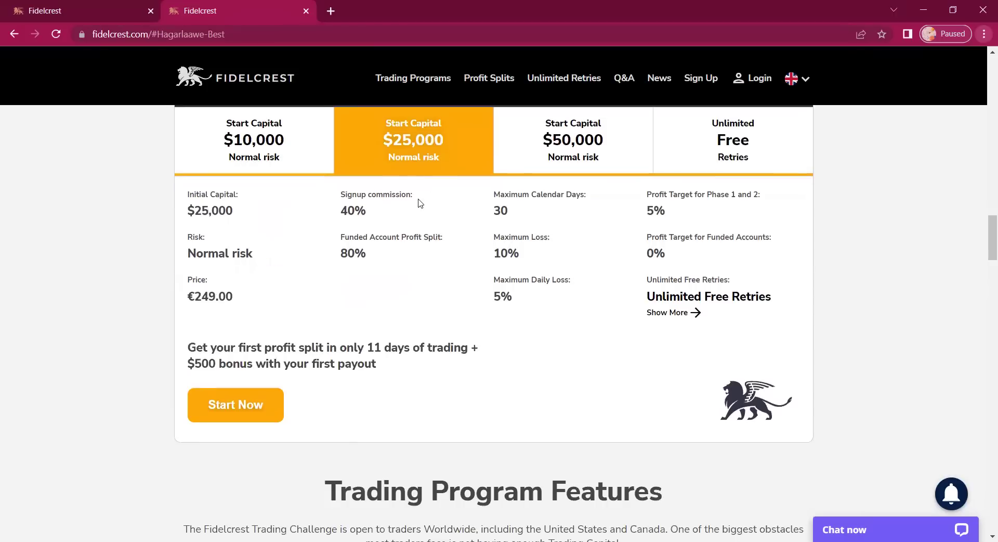
{"action": "left_click", "coordinate": [254, 414]}
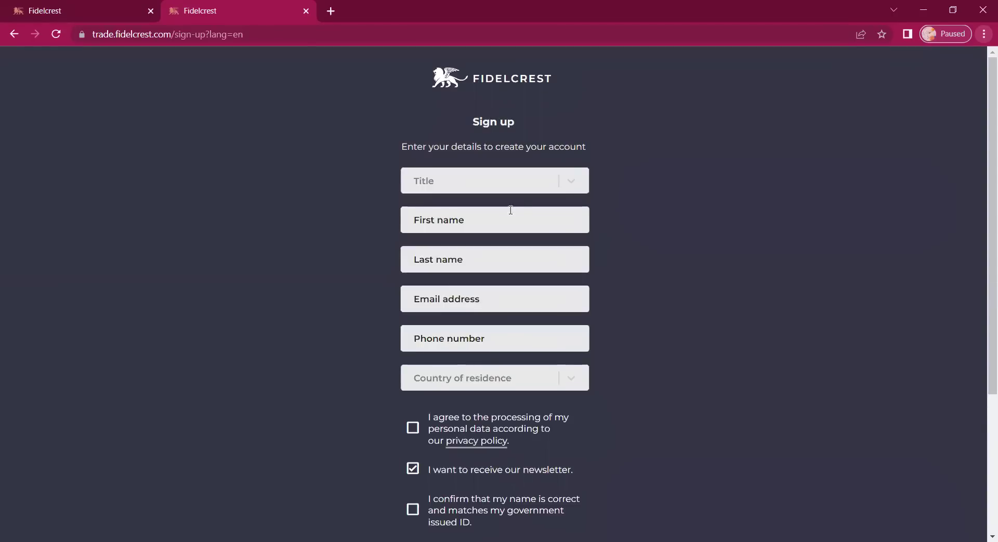
Step: Set the sign-up title to Mr. and the country of residence to Åland Islands, leaving the name and contact fields blank
{"action": "left_click", "coordinate": [571, 178]}
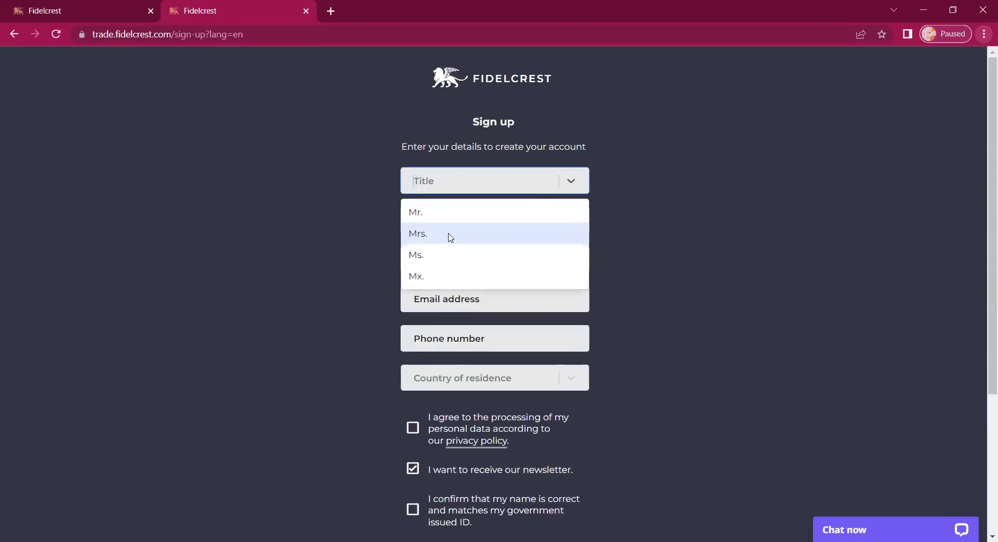
{"action": "left_click", "coordinate": [472, 215]}
{"action": "left_click", "coordinate": [473, 217]}
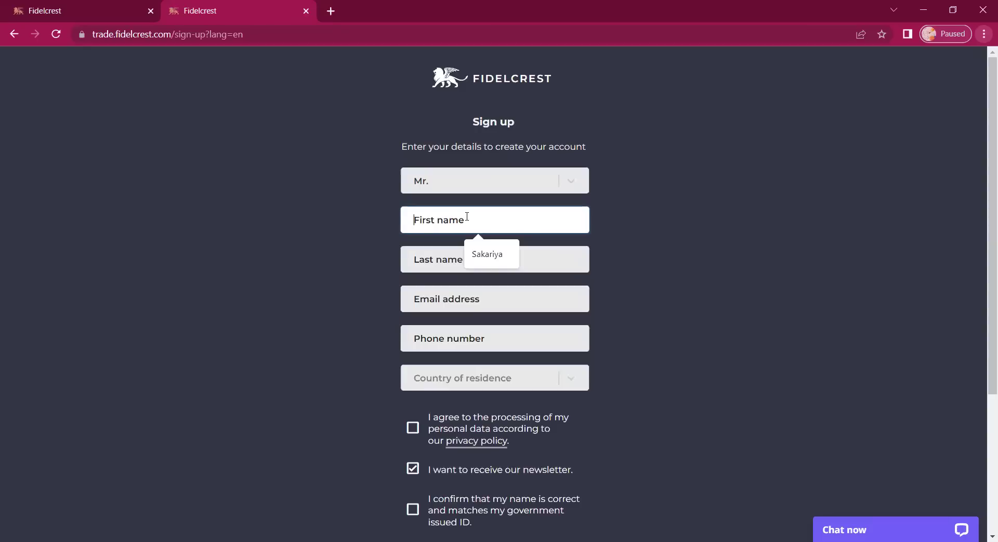
{"action": "left_click", "coordinate": [450, 252]}
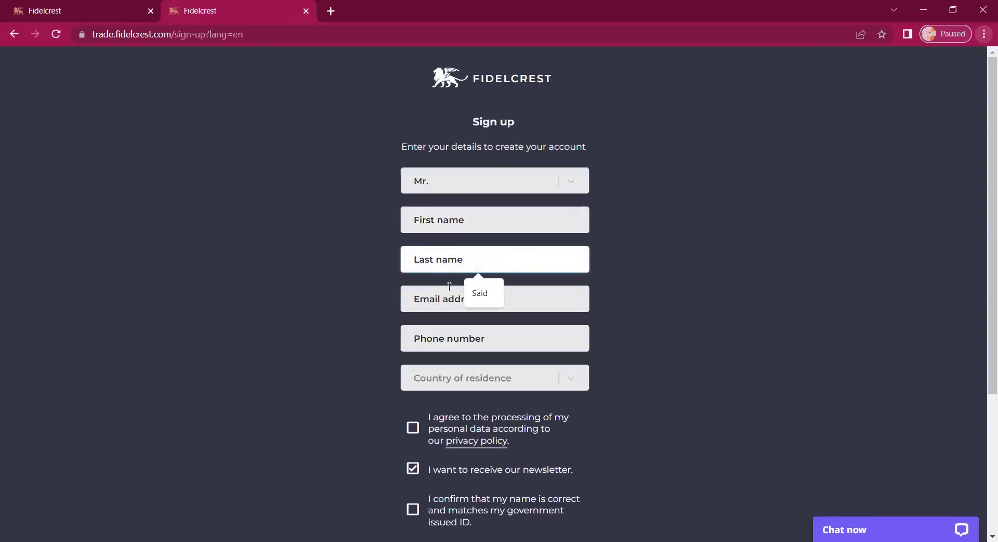
{"action": "left_click", "coordinate": [448, 307]}
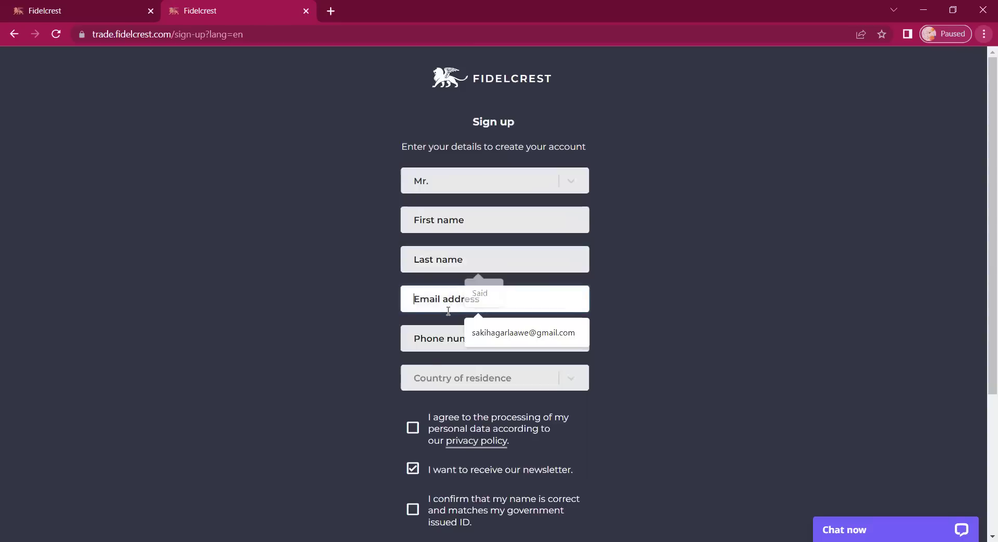
{"action": "left_click", "coordinate": [435, 339]}
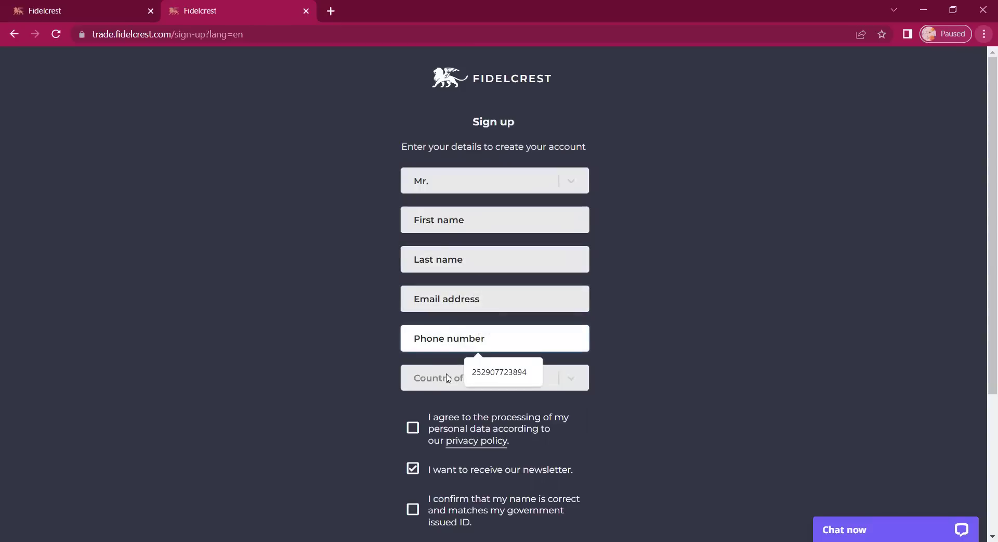
{"action": "left_click", "coordinate": [450, 378]}
{"action": "left_click", "coordinate": [494, 371]}
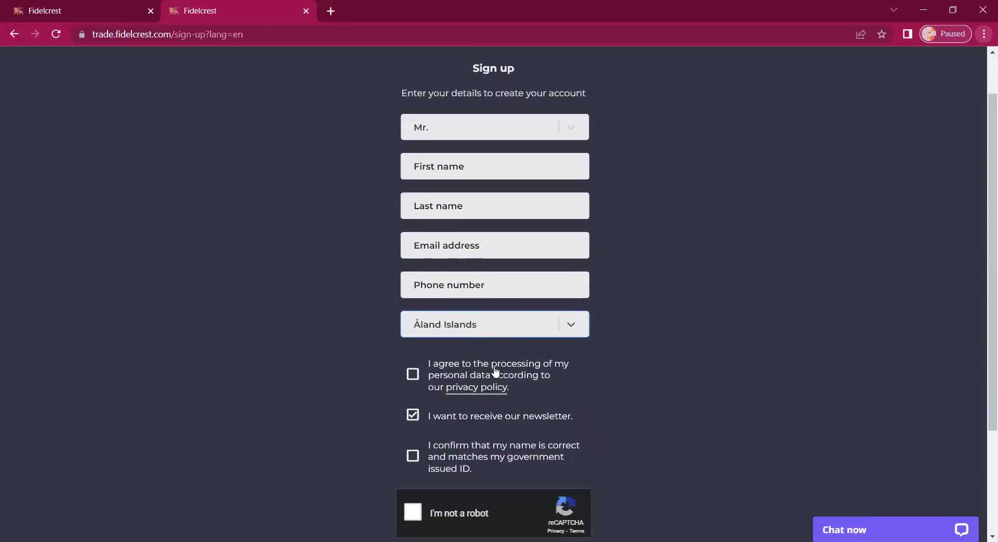
Step: Accept the privacy policy and name-confirmation checkboxes on the sign-up form and complete the reCAPTCHA check
{"action": "left_click", "coordinate": [413, 374]}
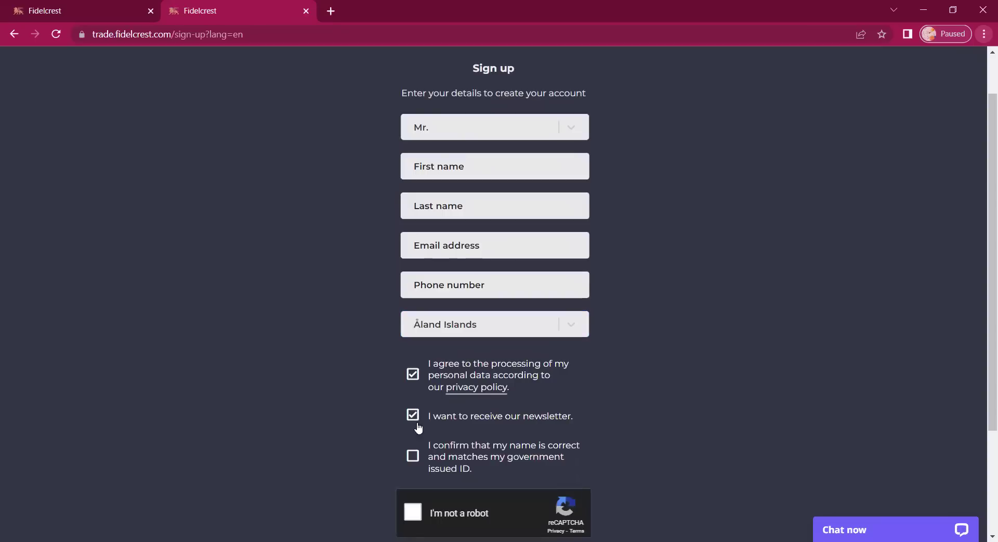
{"action": "left_click", "coordinate": [413, 455]}
{"action": "scroll", "coordinate": [571, 407], "scroll_direction": "down", "scroll_amount": 3}
{"action": "left_click", "coordinate": [413, 364]}
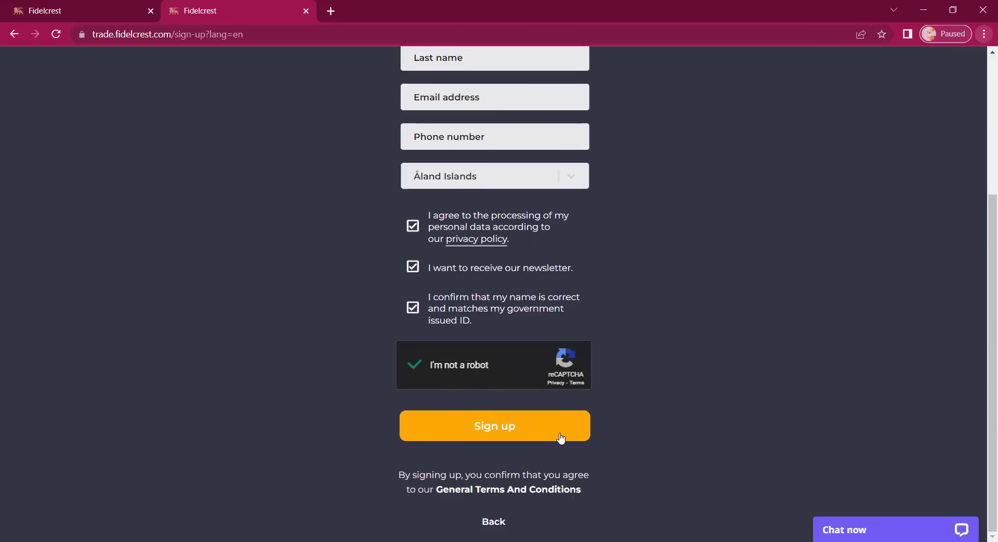
{"action": "scroll", "coordinate": [743, 359], "scroll_direction": "up", "scroll_amount": 4}
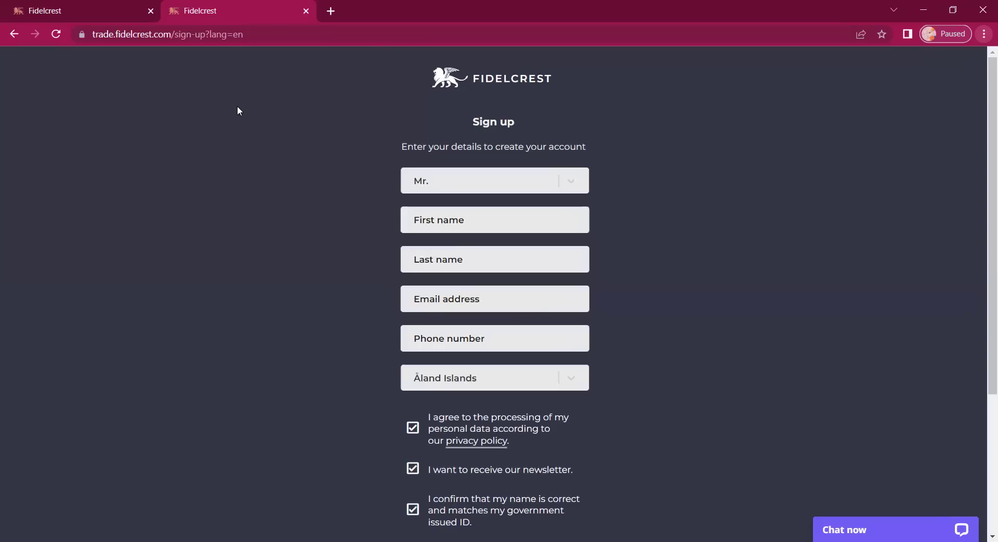
Step: Leave the sign-up form for the Fidelcrest homepage and log in to the existing trader account
{"action": "left_click", "coordinate": [11, 42]}
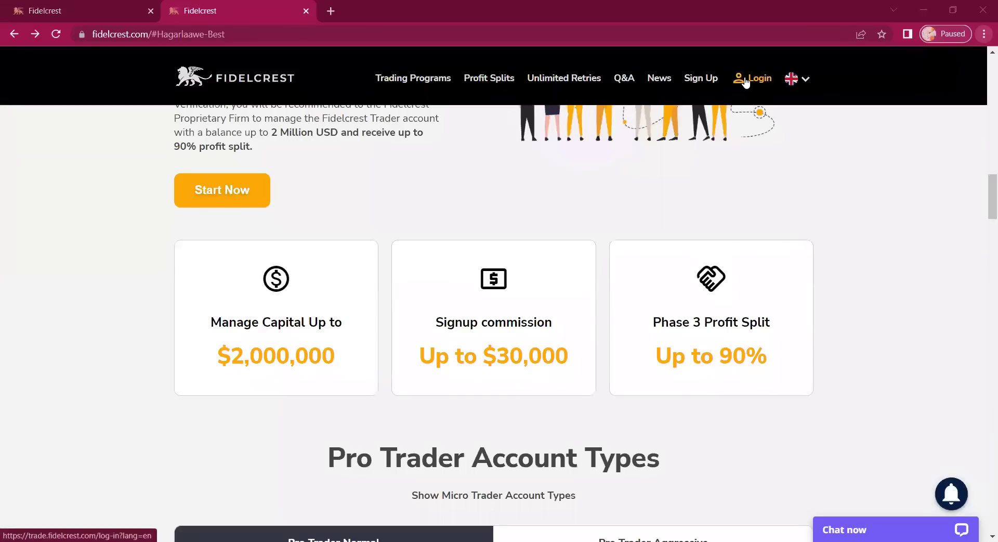
{"action": "left_click", "coordinate": [745, 82]}
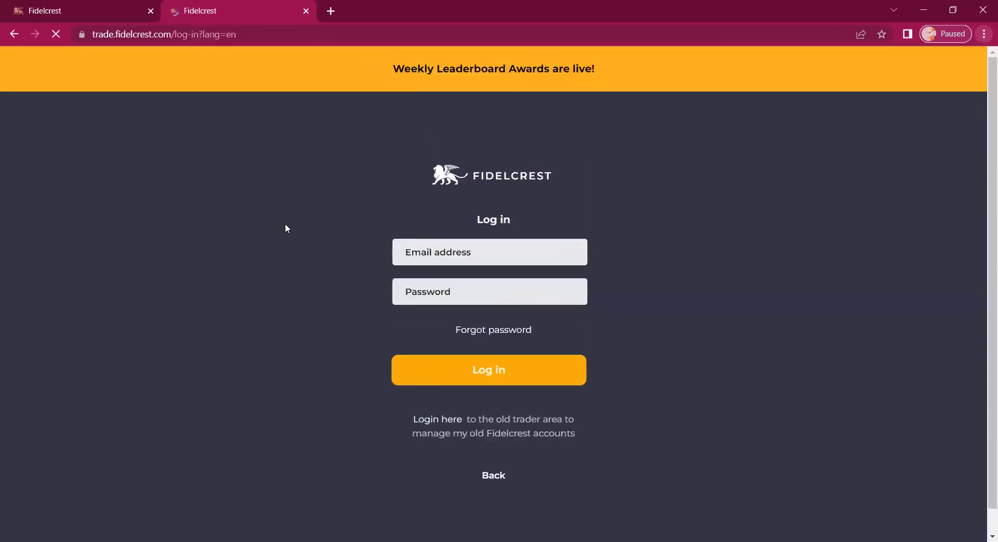
{"action": "left_click", "coordinate": [493, 370]}
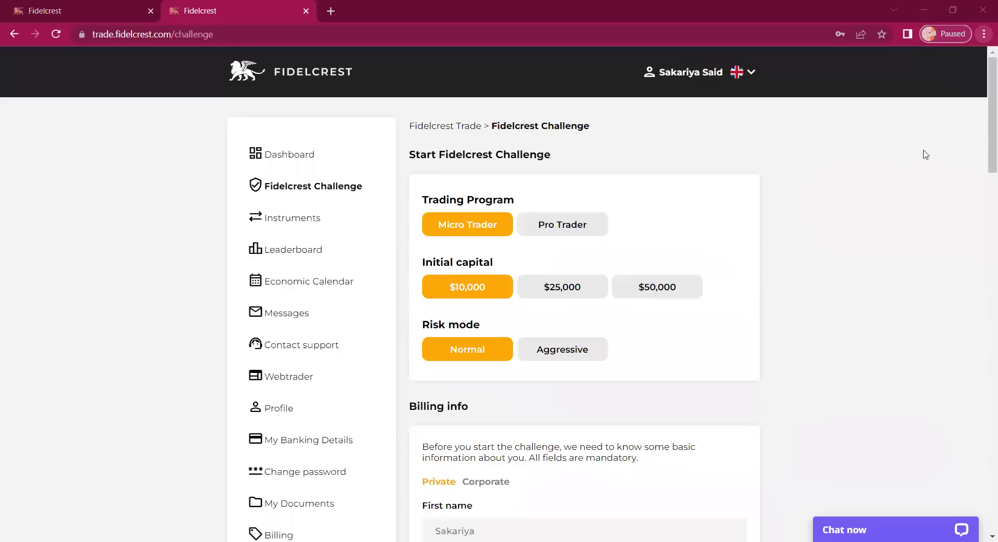
Step: Review the challenge form's program options and billing info fields, and open the account dashboard
{"action": "mouse_move", "coordinate": [704, 77]}
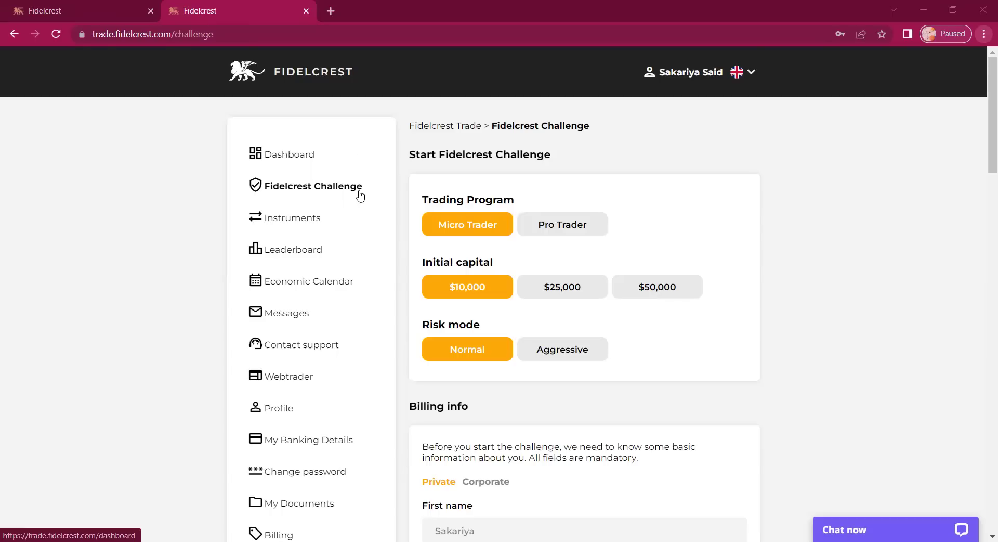
{"action": "scroll", "coordinate": [541, 256], "scroll_direction": "down", "scroll_amount": 5}
{"action": "scroll", "coordinate": [535, 272], "scroll_direction": "up", "scroll_amount": 2}
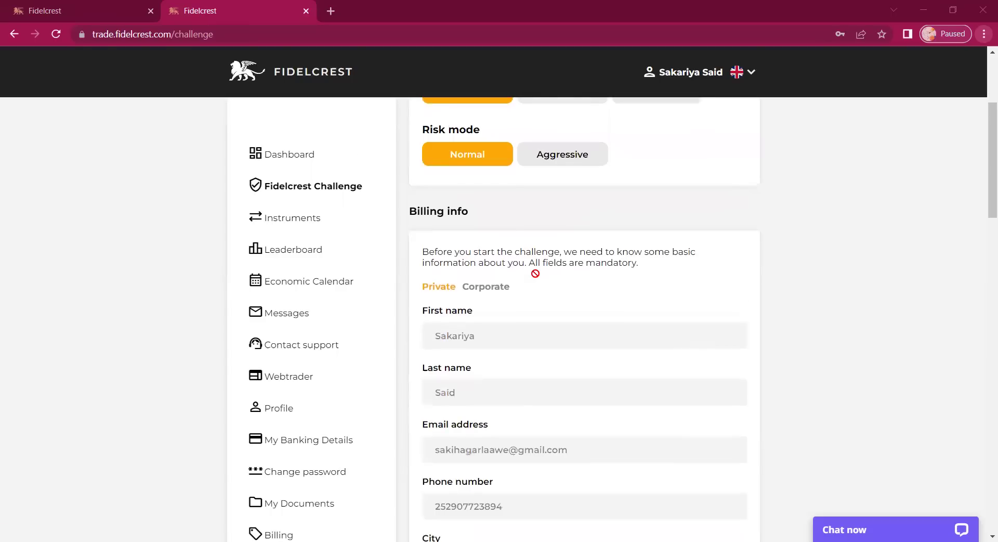
{"action": "scroll", "coordinate": [535, 272], "scroll_direction": "down", "scroll_amount": 4}
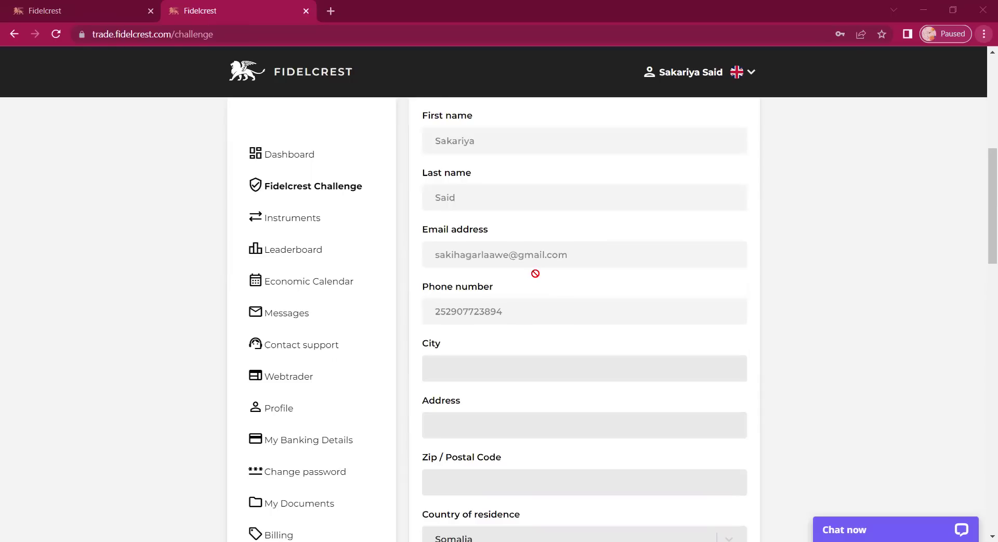
{"action": "scroll", "coordinate": [536, 273], "scroll_direction": "down", "scroll_amount": 6}
{"action": "scroll", "coordinate": [536, 272], "scroll_direction": "up", "scroll_amount": 14}
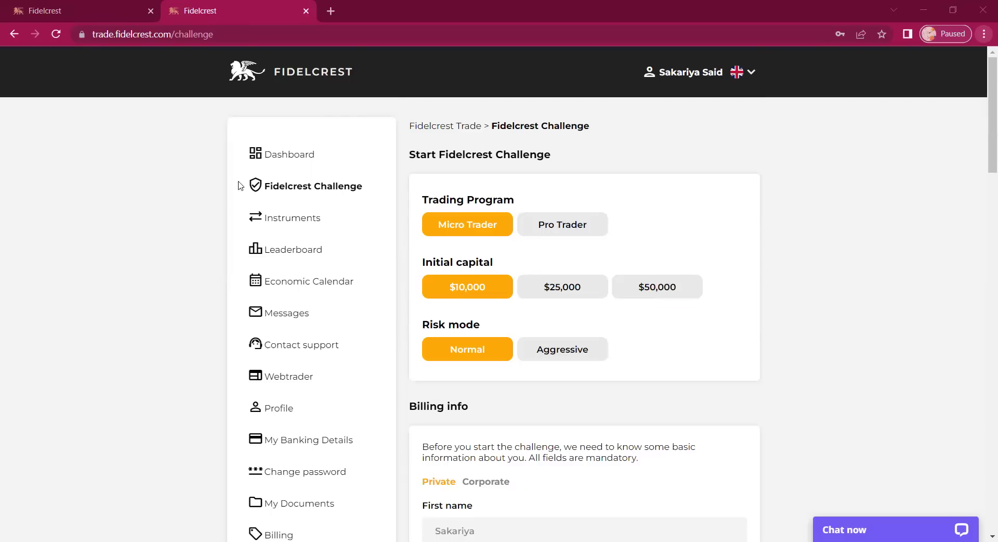
{"action": "left_click", "coordinate": [275, 159]}
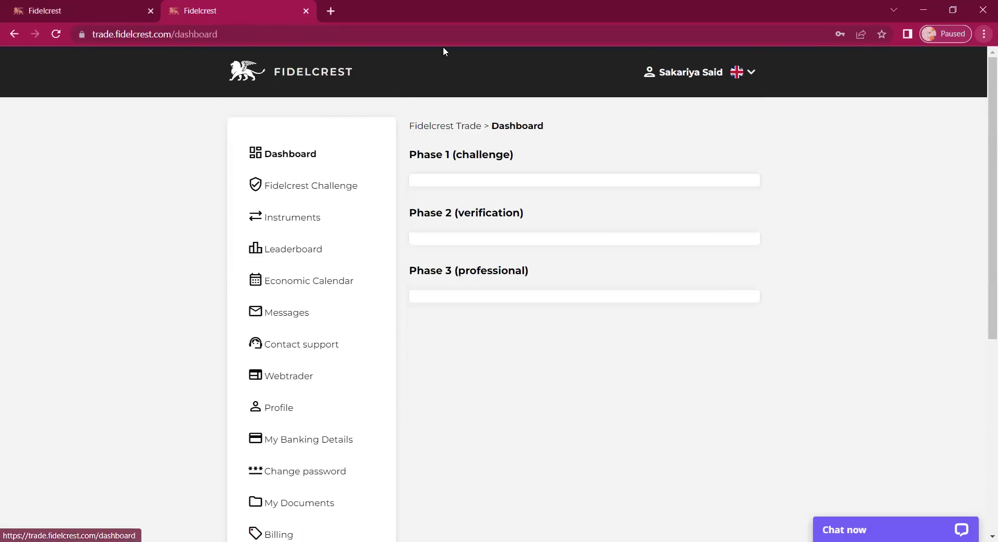
Step: Circle the Phase 1, Phase 2 and Phase 3 headings in red with two check strokes, and erase the markings
{"action": "mouse_move", "coordinate": [549, 154]}
{"action": "left_mouse_down"}
{"action": "mouse_move", "coordinate": [413, 148]}
{"action": "mouse_move", "coordinate": [460, 184]}
{"action": "left_mouse_up"}
{"action": "left_click_drag", "start_coordinate": [534, 173], "coordinate": [507, 147]}
{"action": "mouse_move", "coordinate": [530, 197]}
{"action": "left_mouse_down"}
{"action": "mouse_move", "coordinate": [426, 187]}
{"action": "mouse_move", "coordinate": [510, 225]}
{"action": "mouse_move", "coordinate": [459, 196]}
{"action": "left_mouse_up"}
{"action": "mouse_move", "coordinate": [533, 254]}
{"action": "left_mouse_down"}
{"action": "mouse_move", "coordinate": [437, 255]}
{"action": "mouse_move", "coordinate": [579, 278]}
{"action": "mouse_move", "coordinate": [508, 258]}
{"action": "left_mouse_up"}
{"action": "left_click_drag", "start_coordinate": [539, 182], "coordinate": [628, 139]}
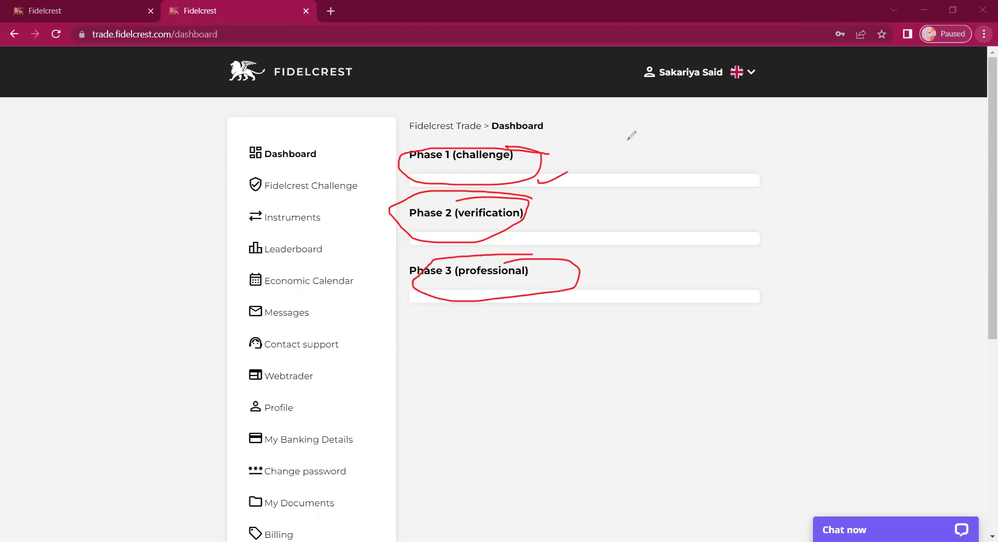
{"action": "left_click_drag", "start_coordinate": [535, 252], "coordinate": [747, 158]}
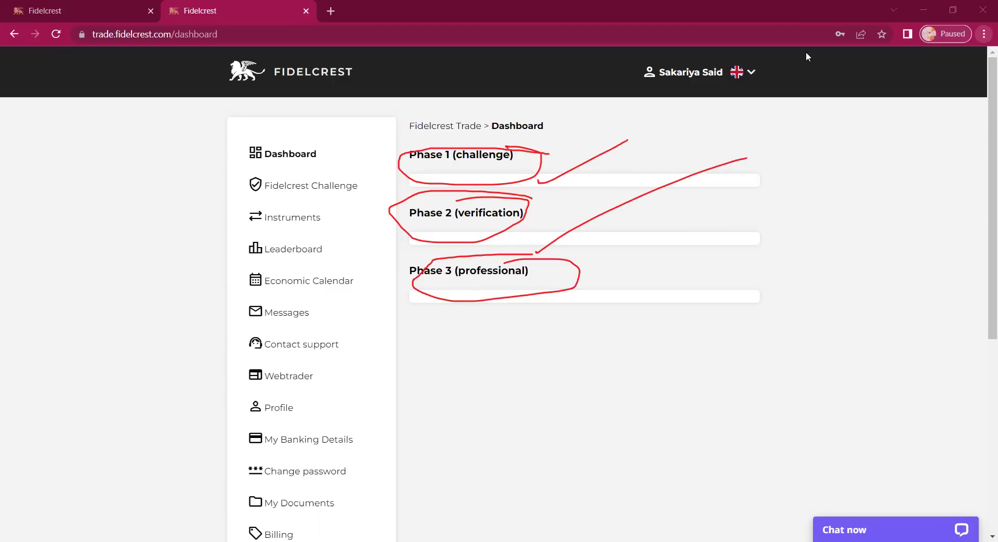
{"action": "key", "text": "e"}
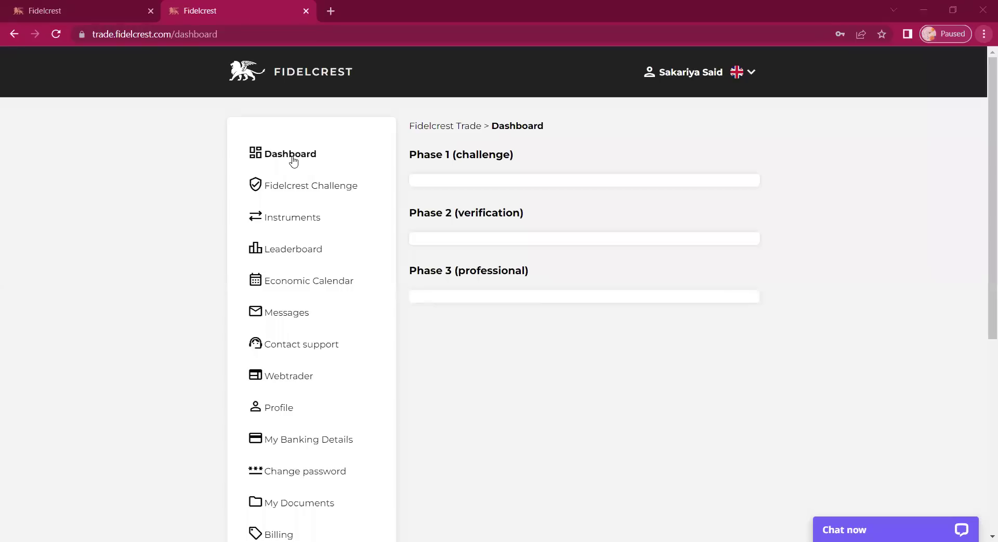
Step: Open the Fidelcrest Challenge form and set the trading program to Pro Trader after comparing it with Micro Trader
{"action": "left_click", "coordinate": [312, 192]}
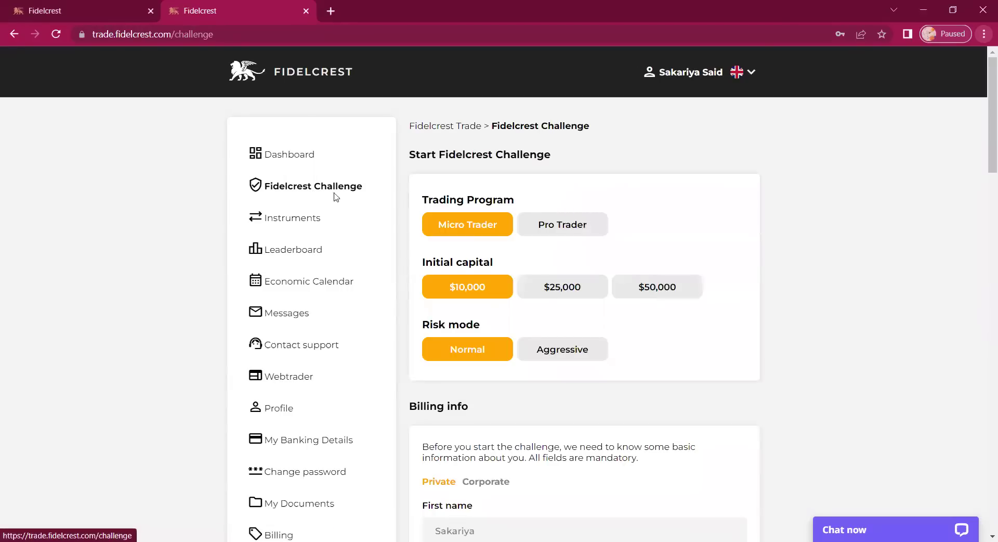
{"action": "scroll", "coordinate": [560, 170], "scroll_direction": "down", "scroll_amount": 4}
{"action": "scroll", "coordinate": [560, 170], "scroll_direction": "up", "scroll_amount": 4}
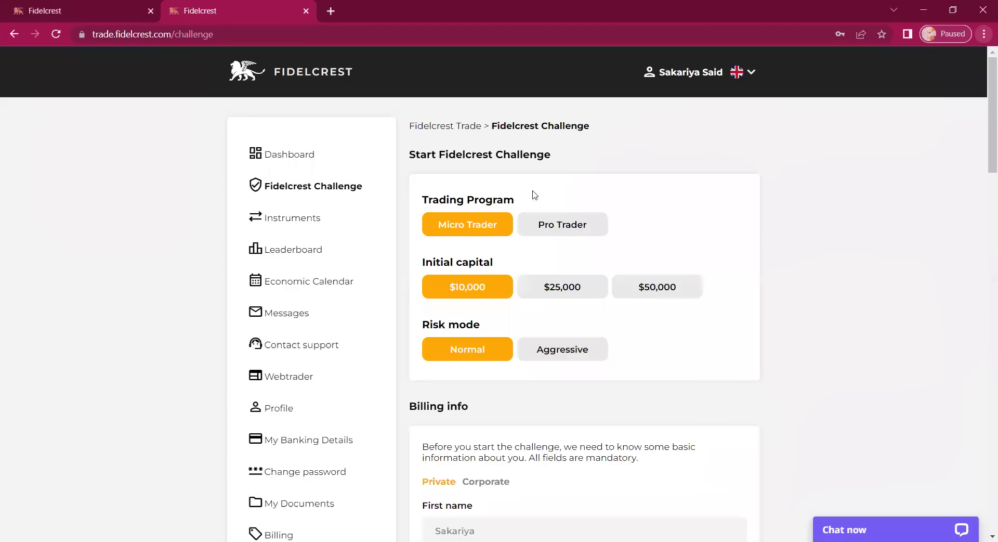
{"action": "left_click", "coordinate": [575, 227]}
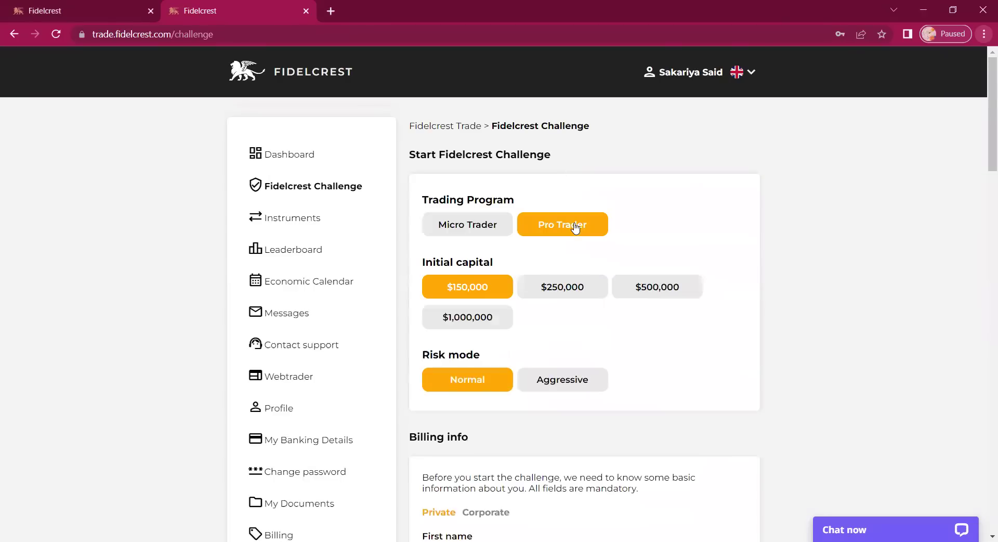
{"action": "left_click", "coordinate": [504, 227]}
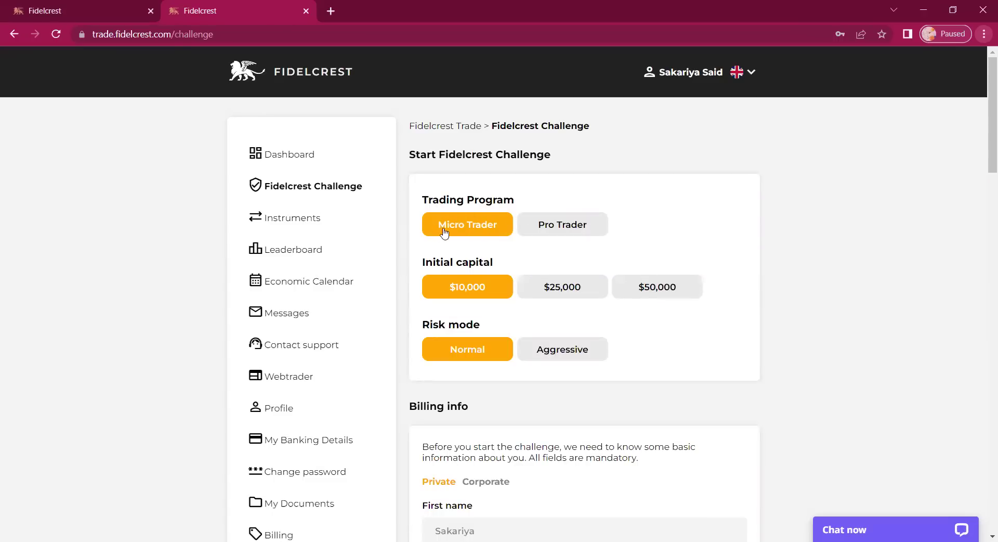
{"action": "left_click", "coordinate": [573, 226]}
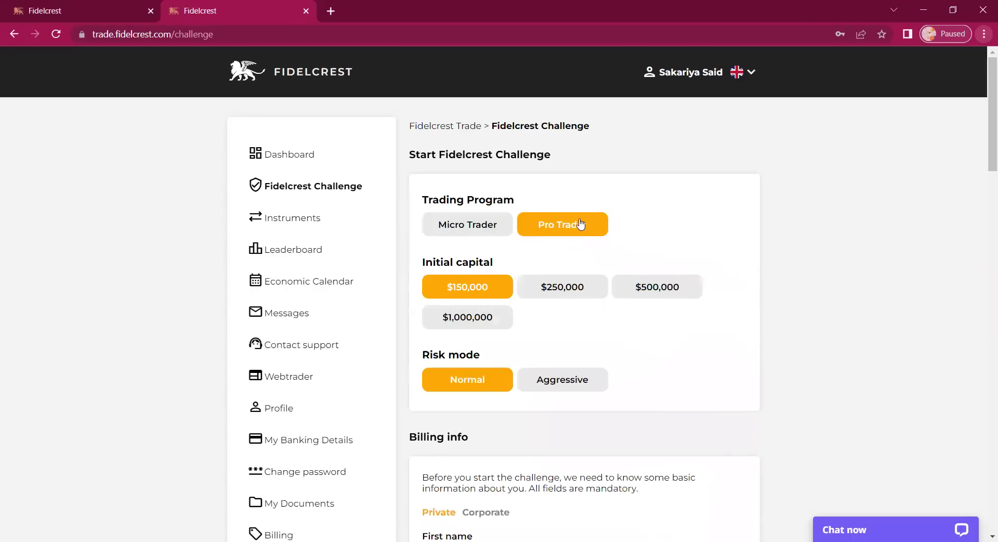
Step: Switch the trading program to Micro Trader and compare the $25,000 and $50,000 initial capital options
{"action": "left_click", "coordinate": [489, 225]}
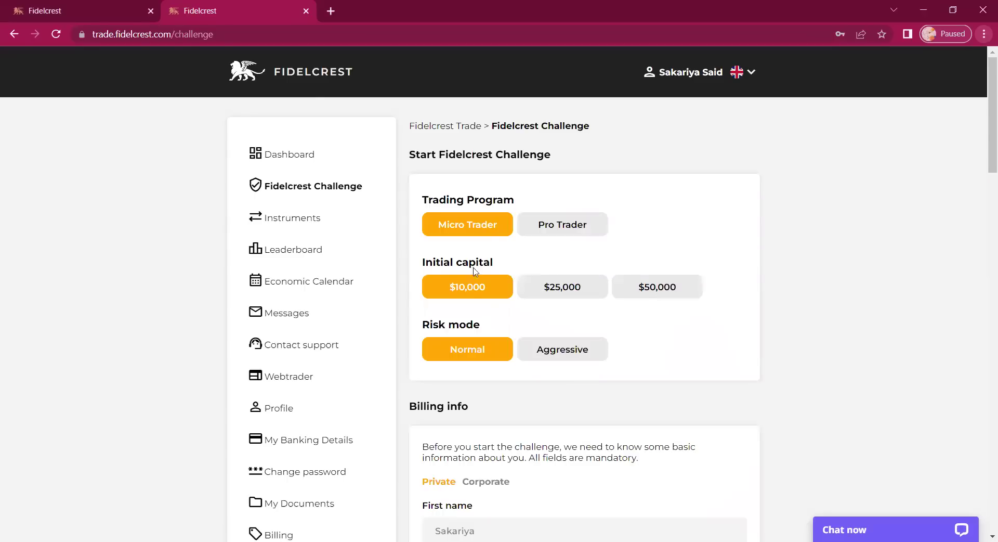
{"action": "left_click", "coordinate": [566, 291]}
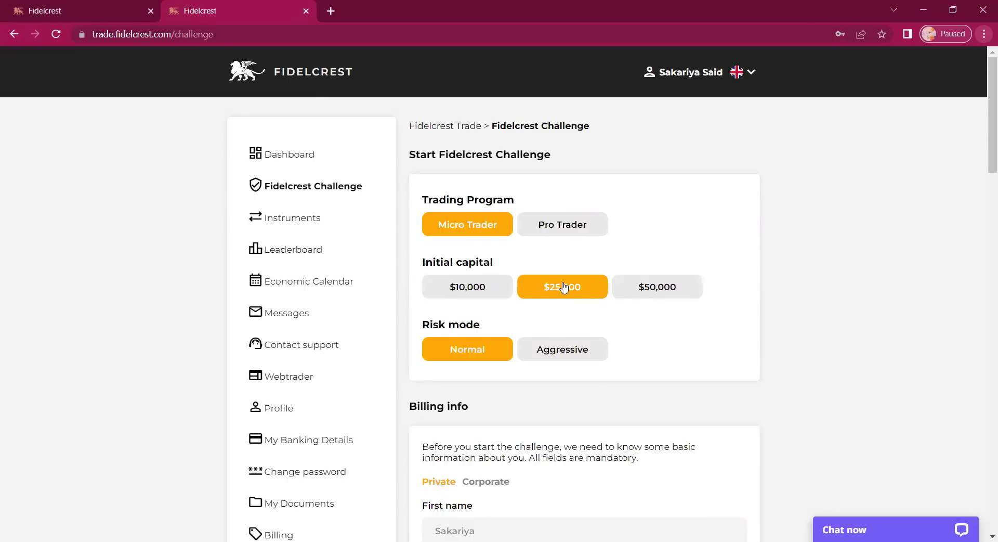
{"action": "scroll", "coordinate": [541, 245], "scroll_direction": "down", "scroll_amount": 3}
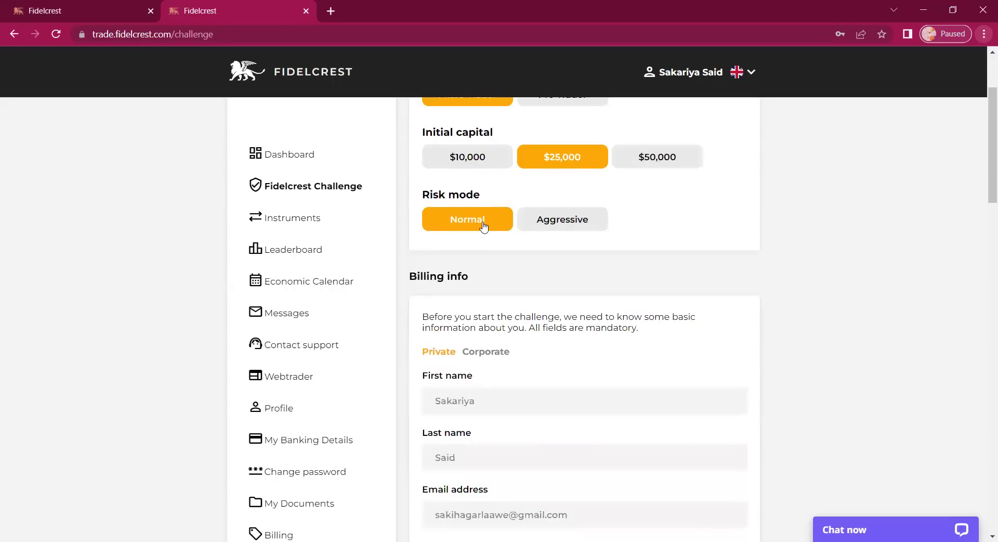
{"action": "left_click", "coordinate": [661, 163]}
{"action": "scroll", "coordinate": [659, 448], "scroll_direction": "down", "scroll_amount": 1}
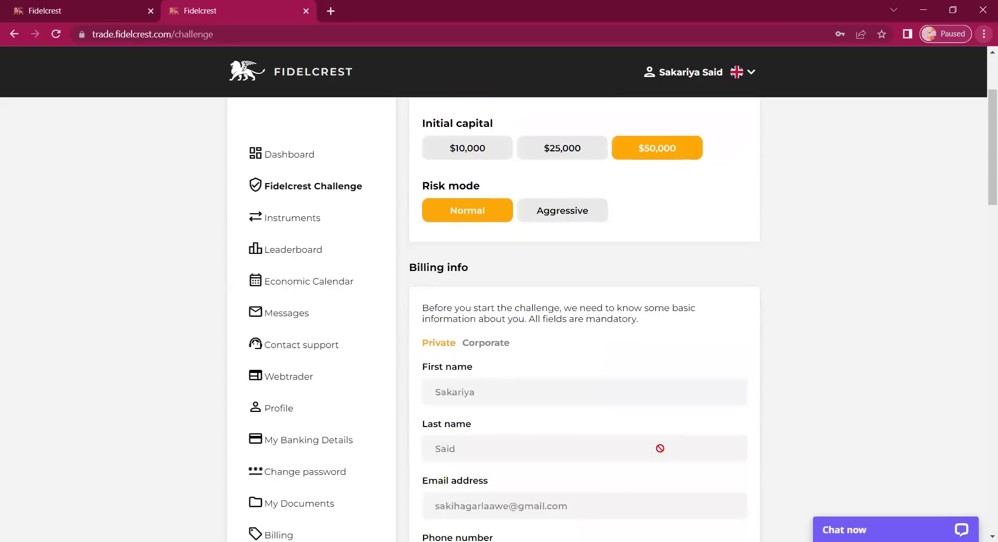
{"action": "scroll", "coordinate": [659, 448], "scroll_direction": "down", "scroll_amount": 10}
{"action": "scroll", "coordinate": [661, 451], "scroll_direction": "up", "scroll_amount": 8}
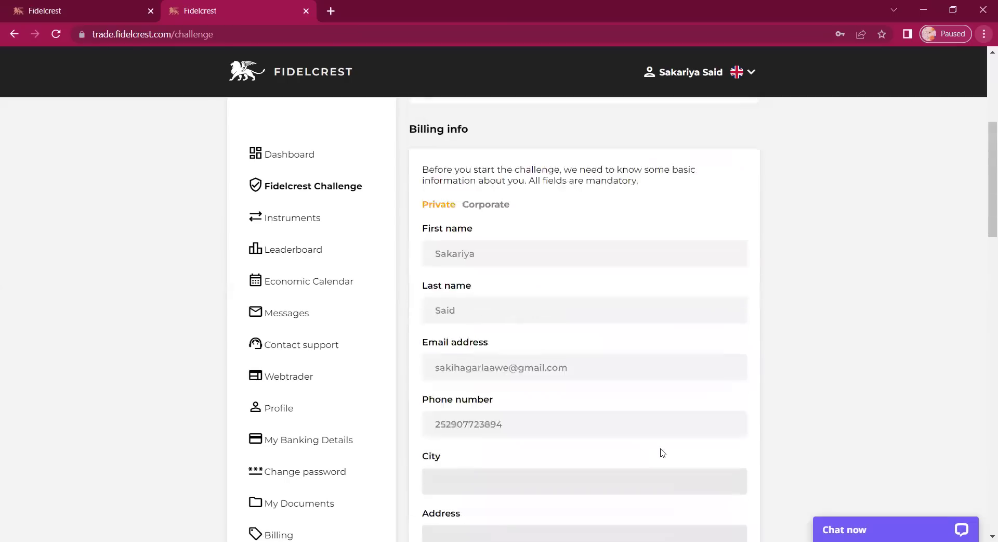
{"action": "scroll", "coordinate": [662, 452], "scroll_direction": "up", "scroll_amount": 5}
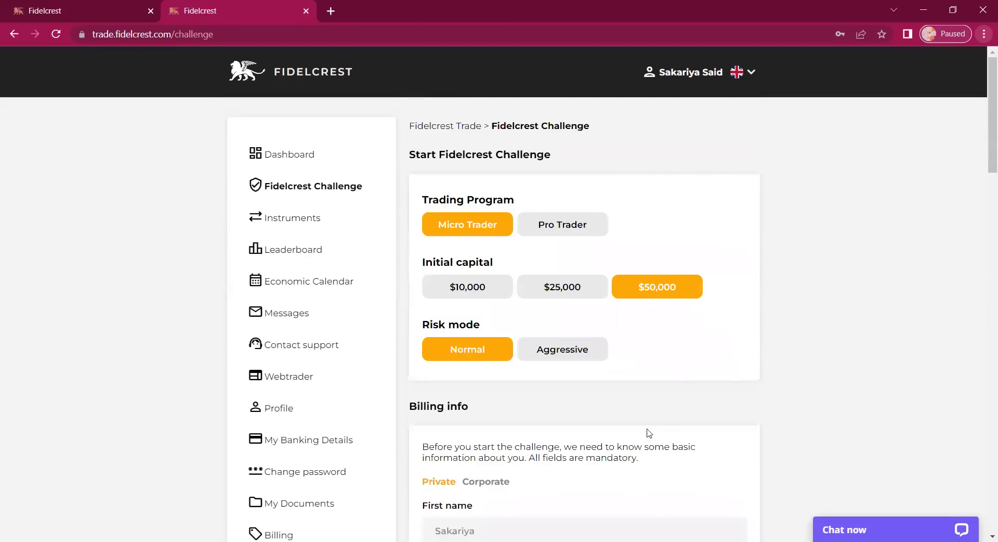
{"action": "left_click", "coordinate": [555, 285]}
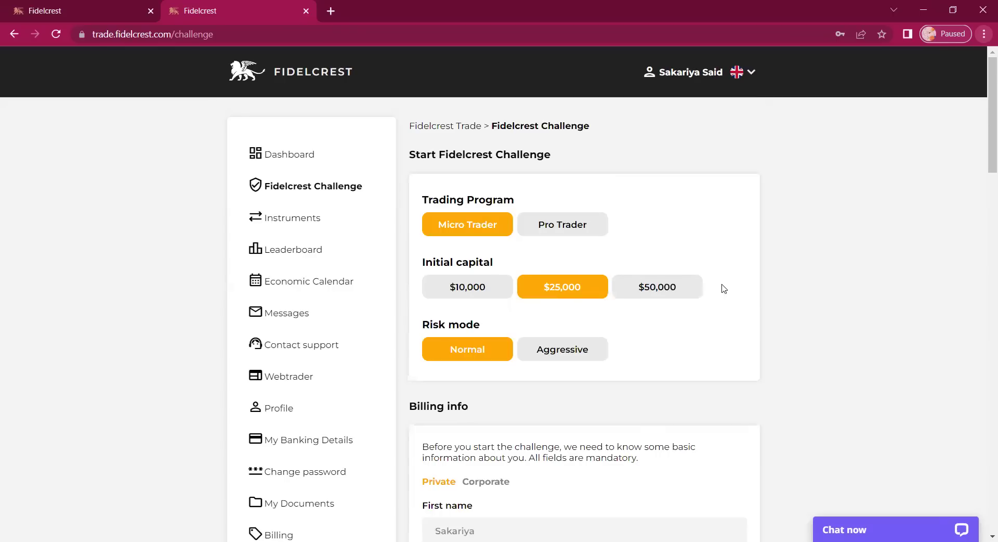
{"action": "left_click", "coordinate": [689, 287]}
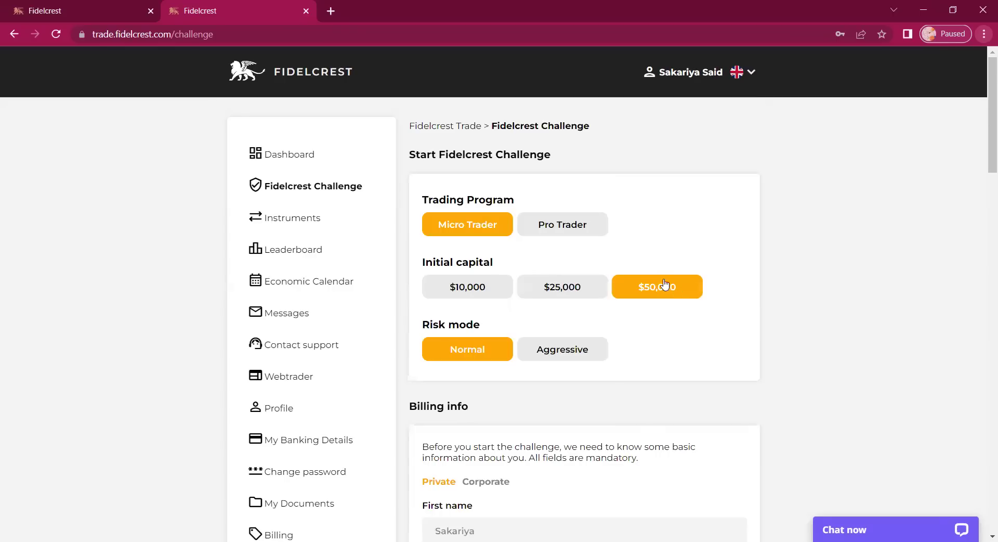
Step: Check the Pro Trader program with $1,000,000 capital, and set the challenge to Micro Trader with $25,000 initial capital
{"action": "left_click", "coordinate": [566, 228]}
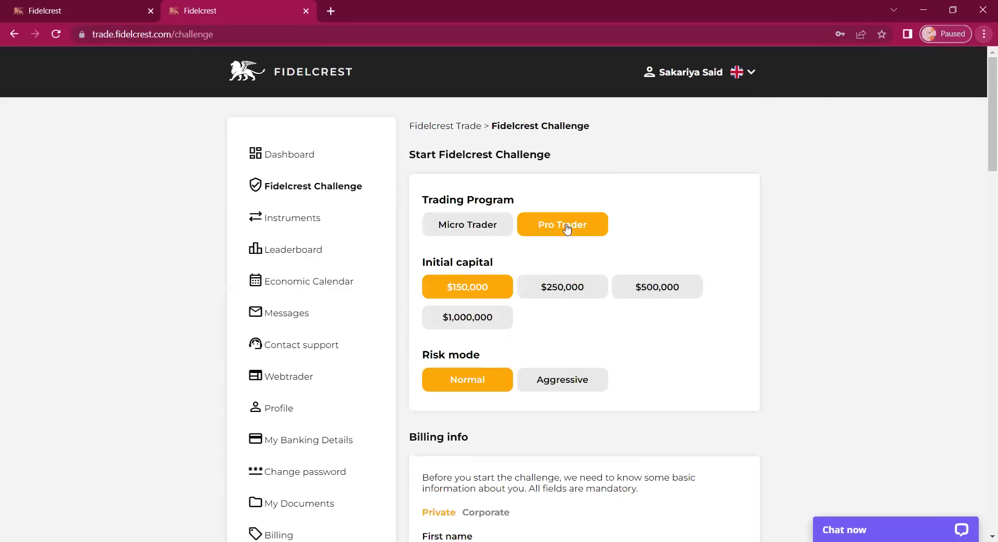
{"action": "left_click", "coordinate": [478, 325]}
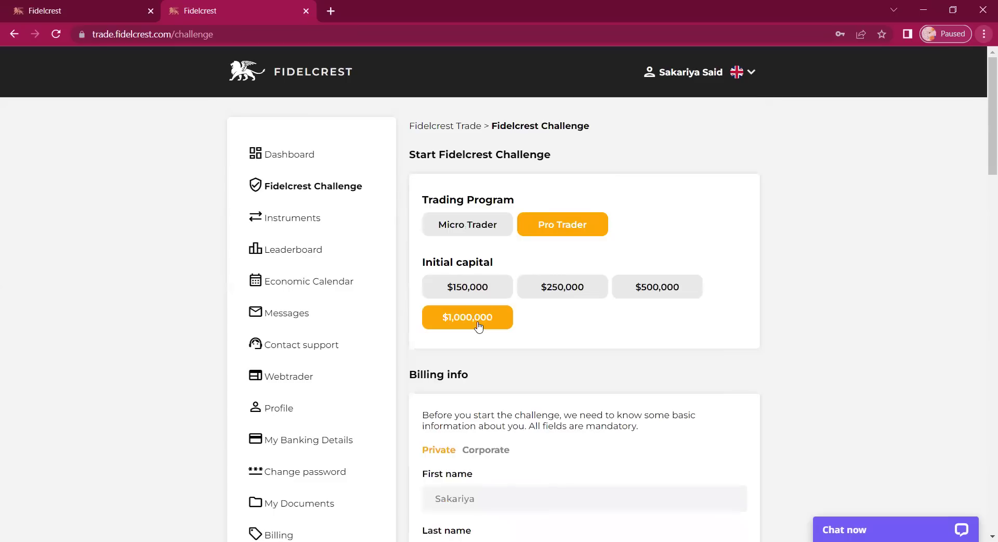
{"action": "left_click", "coordinate": [483, 228]}
{"action": "left_click", "coordinate": [570, 287]}
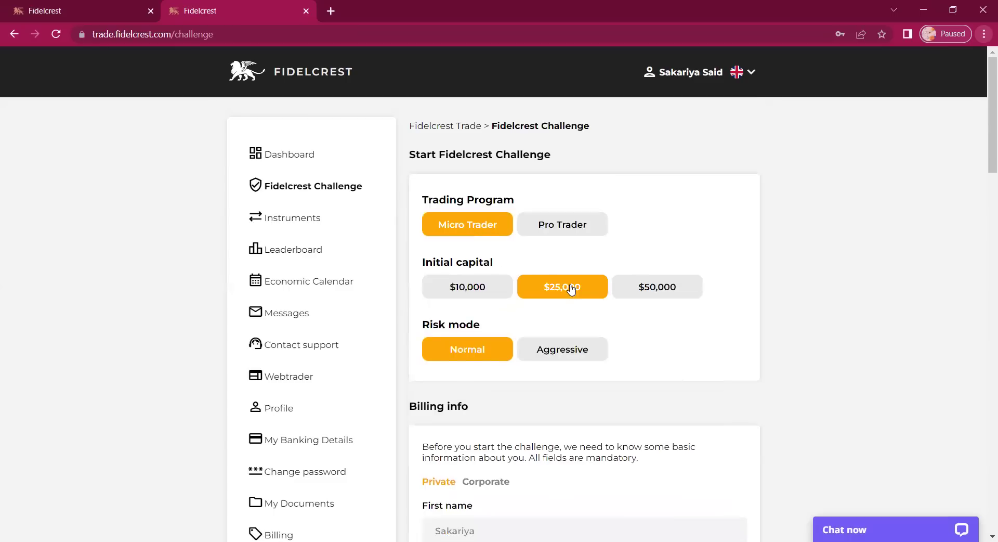
Step: Go through the billing info form's City, Address, Zip / Postal Code and Promo code fields without filling them in
{"action": "scroll", "coordinate": [488, 349], "scroll_direction": "down", "scroll_amount": 5}
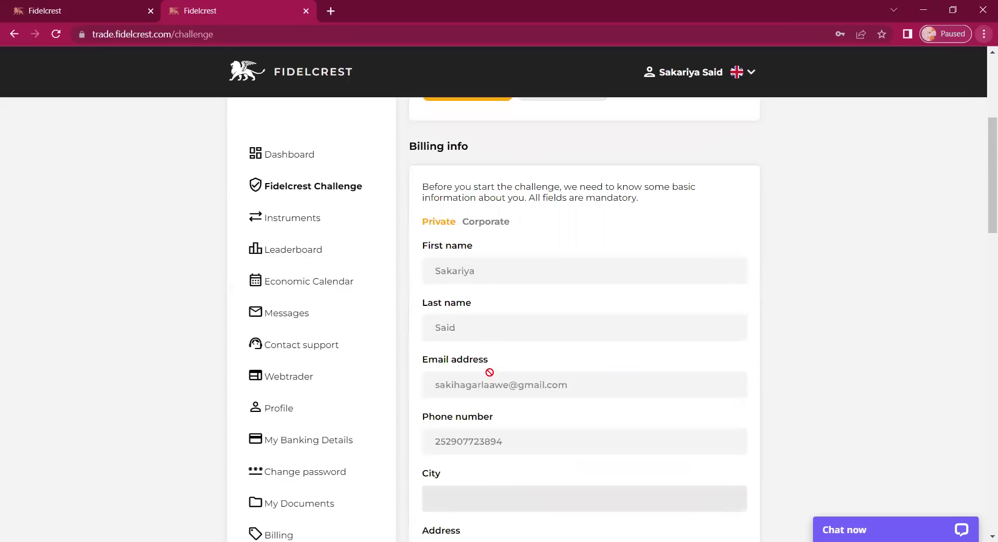
{"action": "scroll", "coordinate": [492, 395], "scroll_direction": "down", "scroll_amount": 4}
{"action": "left_click", "coordinate": [497, 298]}
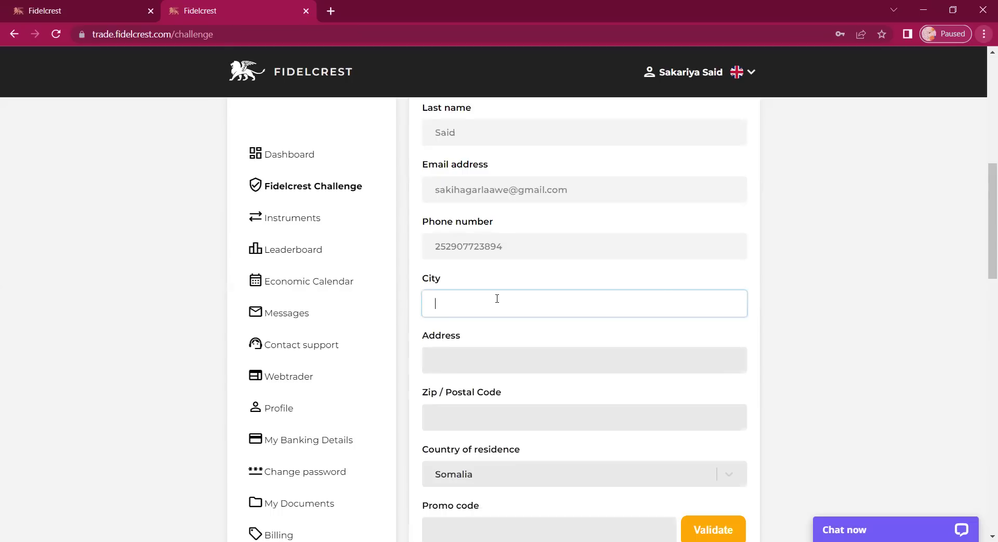
{"action": "scroll", "coordinate": [491, 297], "scroll_direction": "down", "scroll_amount": 1}
{"action": "left_click", "coordinate": [483, 300]}
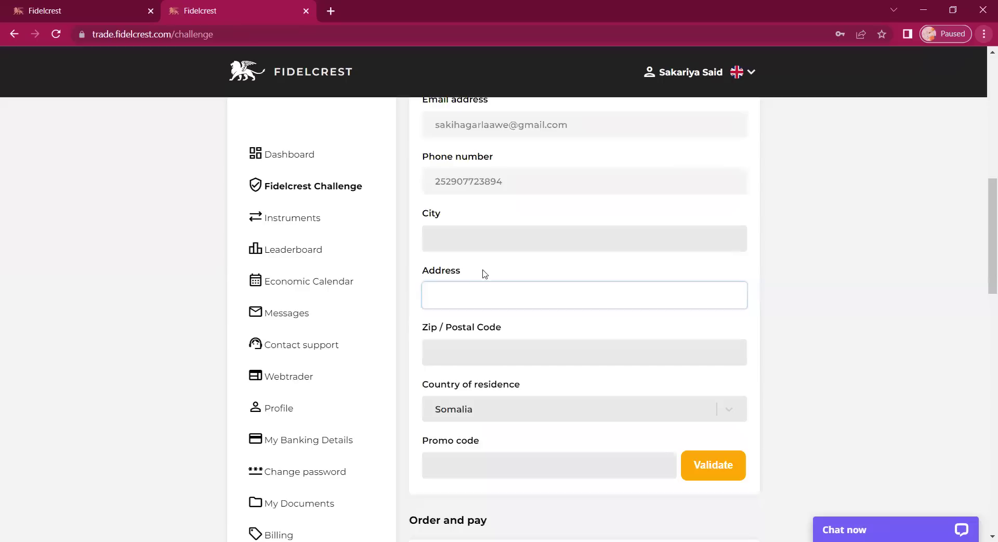
{"action": "left_click", "coordinate": [505, 237]}
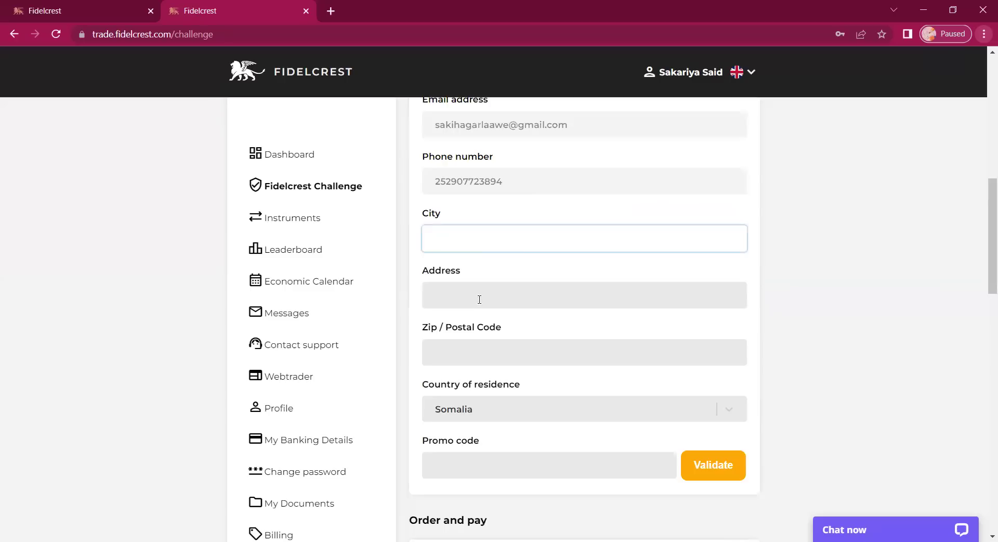
{"action": "left_click", "coordinate": [479, 299]}
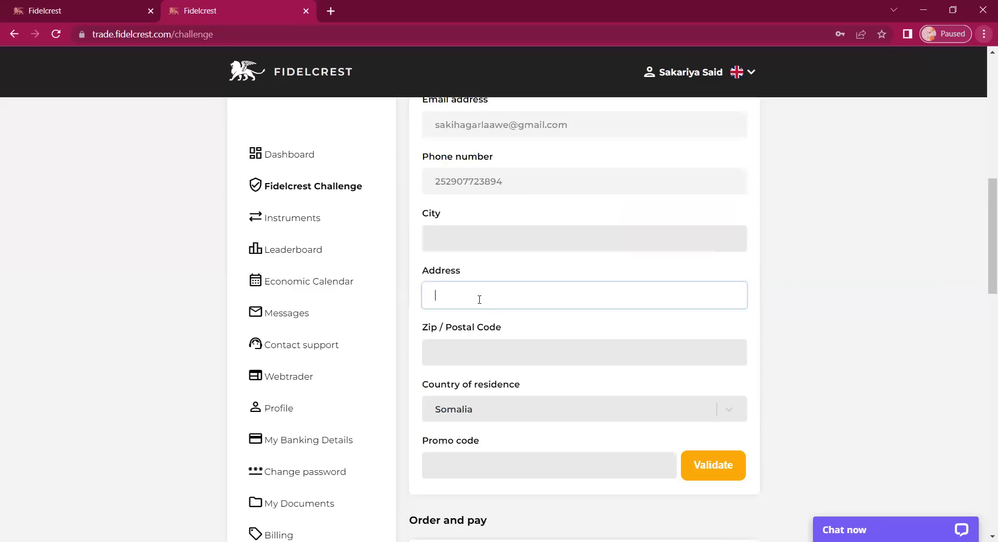
{"action": "left_click", "coordinate": [484, 346]}
{"action": "scroll", "coordinate": [484, 350], "scroll_direction": "down", "scroll_amount": 3}
{"action": "left_click", "coordinate": [470, 336]}
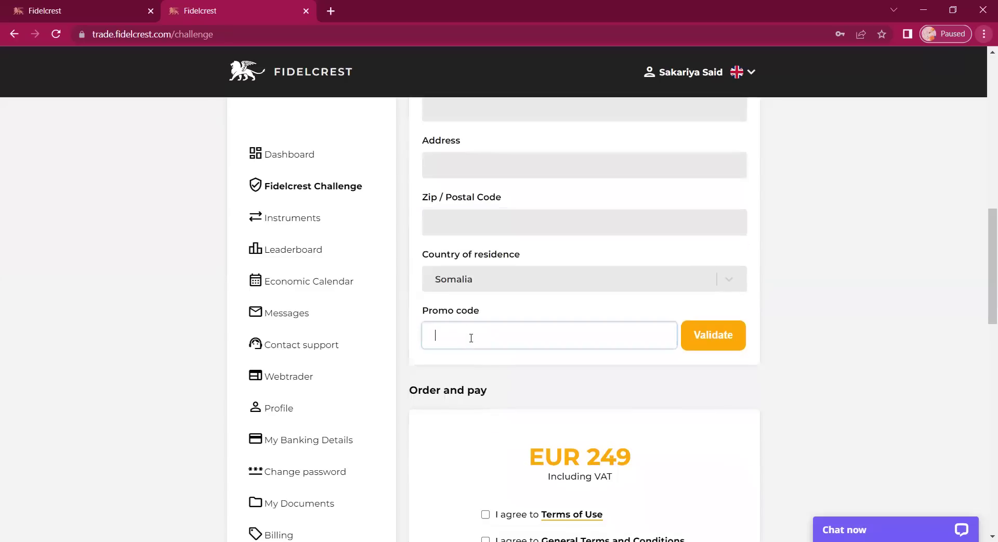
Step: Agree to the Terms of Use, the General Terms and Conditions and the Refund Policy in the order section
{"action": "scroll", "coordinate": [490, 334], "scroll_direction": "down", "scroll_amount": 4}
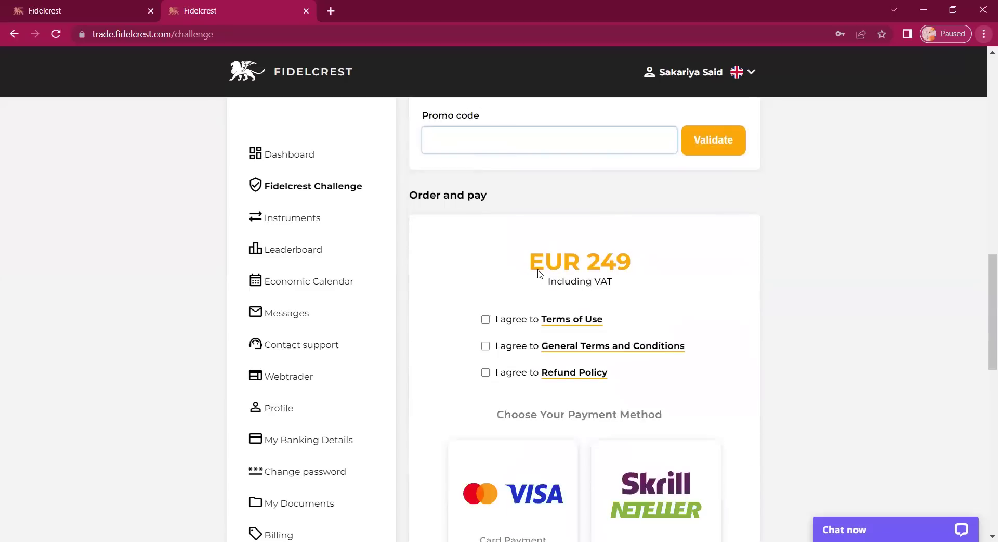
{"action": "left_click", "coordinate": [484, 319]}
{"action": "left_click", "coordinate": [485, 345]}
{"action": "left_click", "coordinate": [485, 372]}
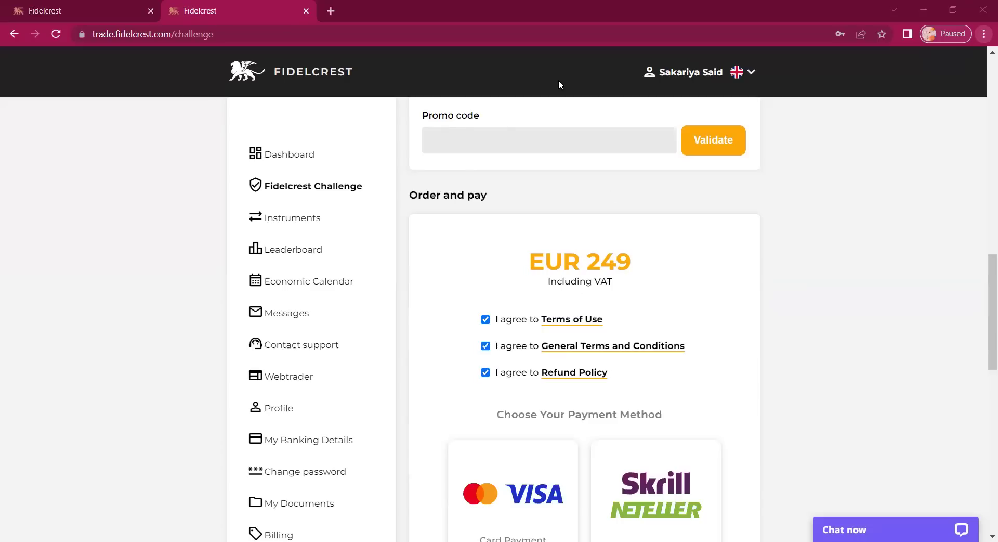
Step: Search Google for "eur to usd" in a new browser tab
{"action": "key", "text": "ctrl+t"}
{"action": "left_click", "coordinate": [140, 37]}
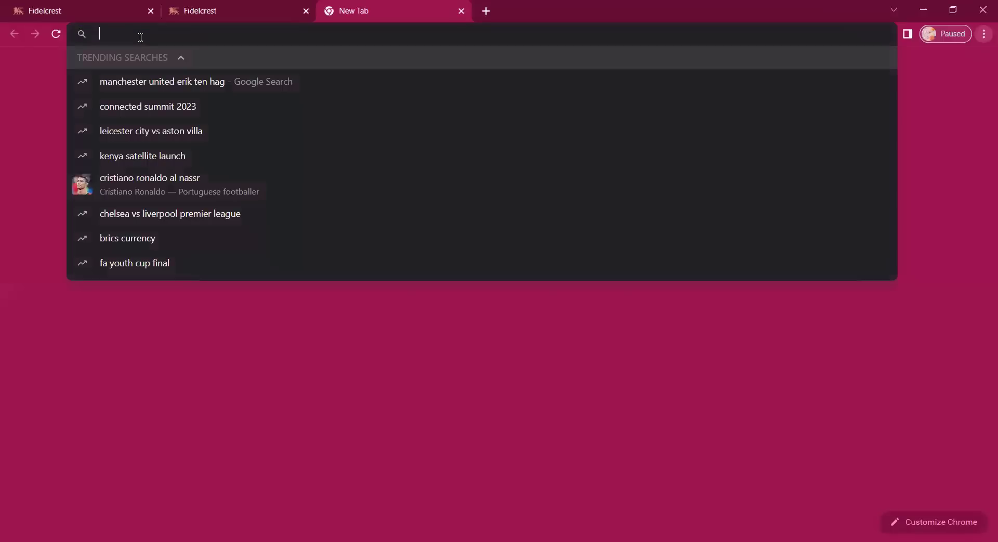
{"action": "type", "text": "eur"}
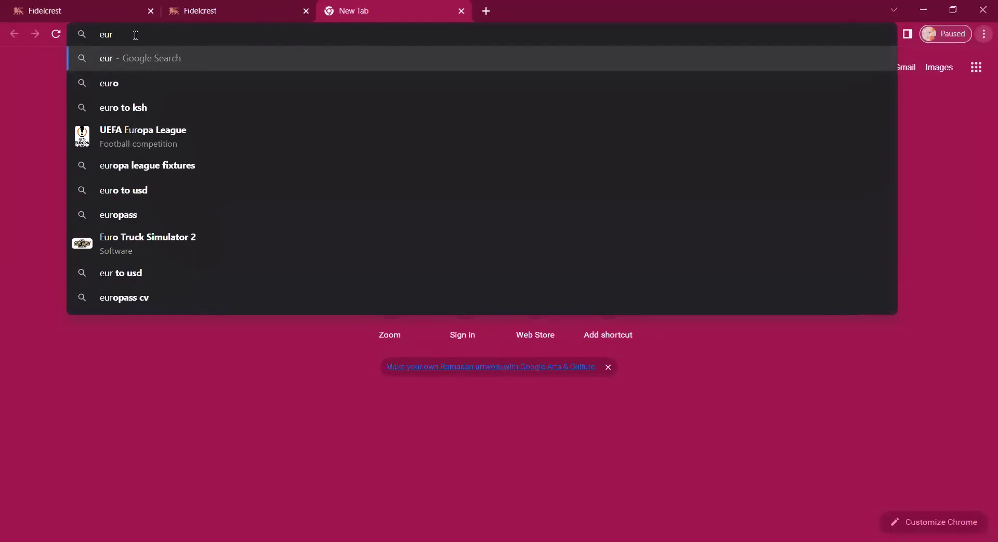
{"action": "type", "text": " to usd"}
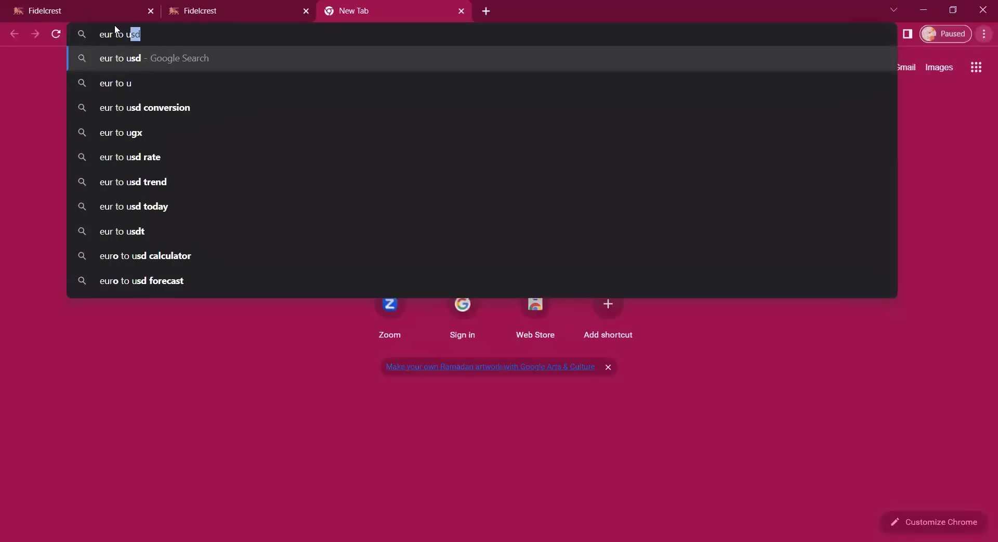
{"action": "key", "text": "Return"}
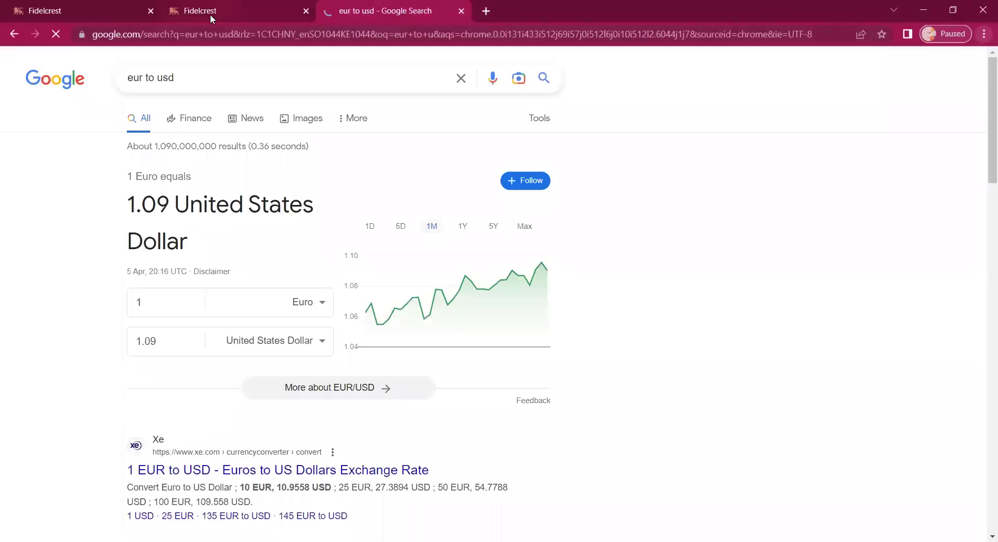
Step: Check the challenge price in the order section and convert 249 euros to US dollars with Google's currency converter
{"action": "left_click", "coordinate": [210, 14]}
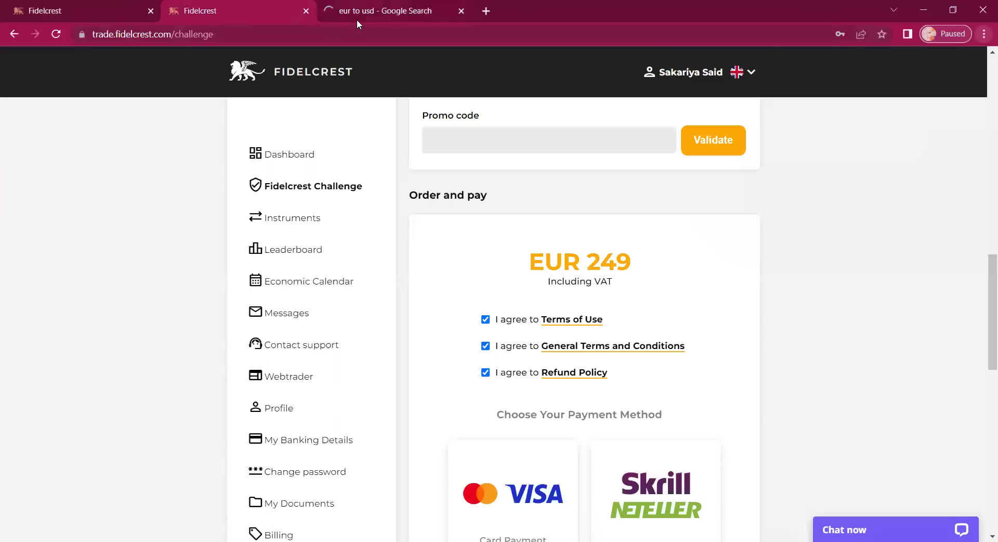
{"action": "left_click", "coordinate": [356, 20]}
{"action": "left_click", "coordinate": [167, 340]}
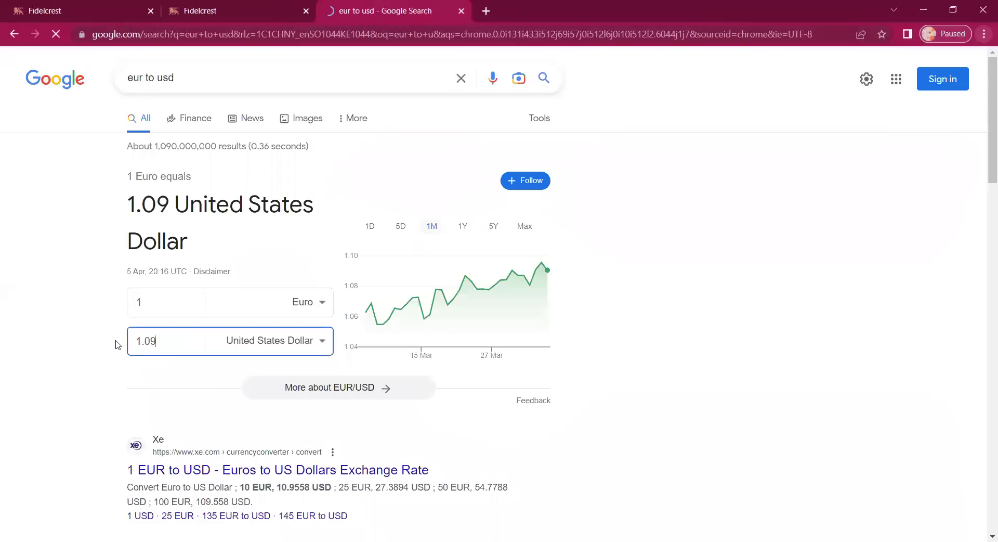
{"action": "type", "text": "249"}
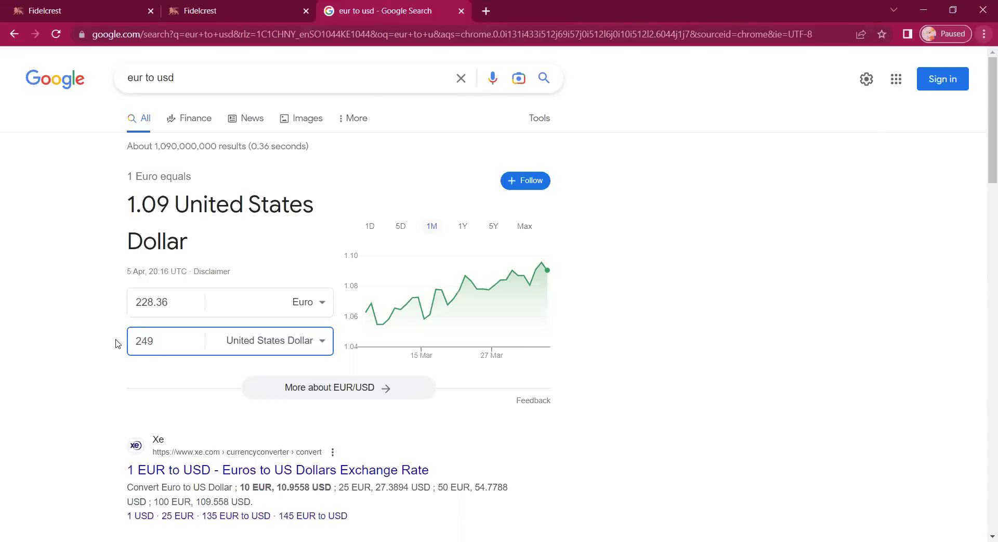
{"action": "left_click_drag", "start_coordinate": [180, 303], "coordinate": [110, 298]}
{"action": "type", "text": "249"}
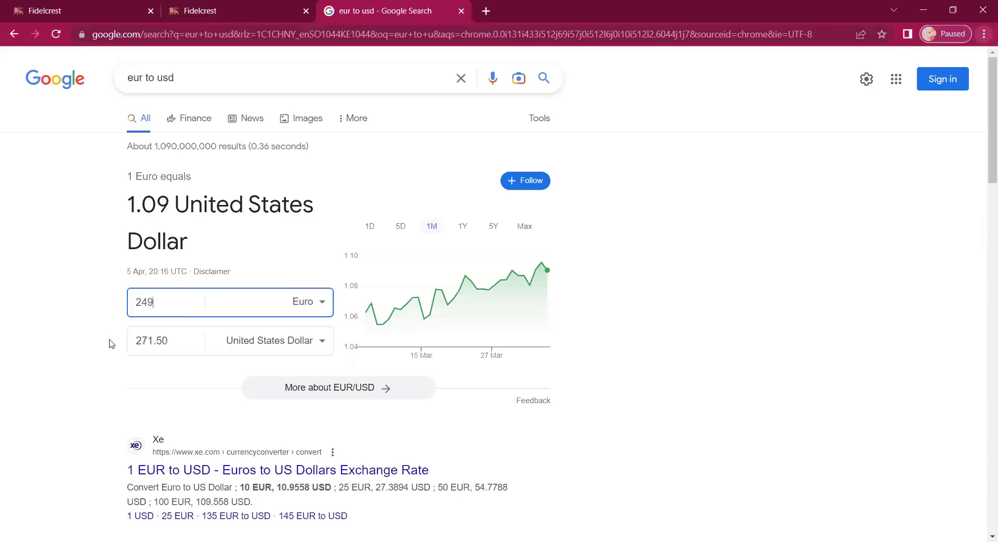
{"action": "left_click_drag", "start_coordinate": [176, 341], "coordinate": [139, 348]}
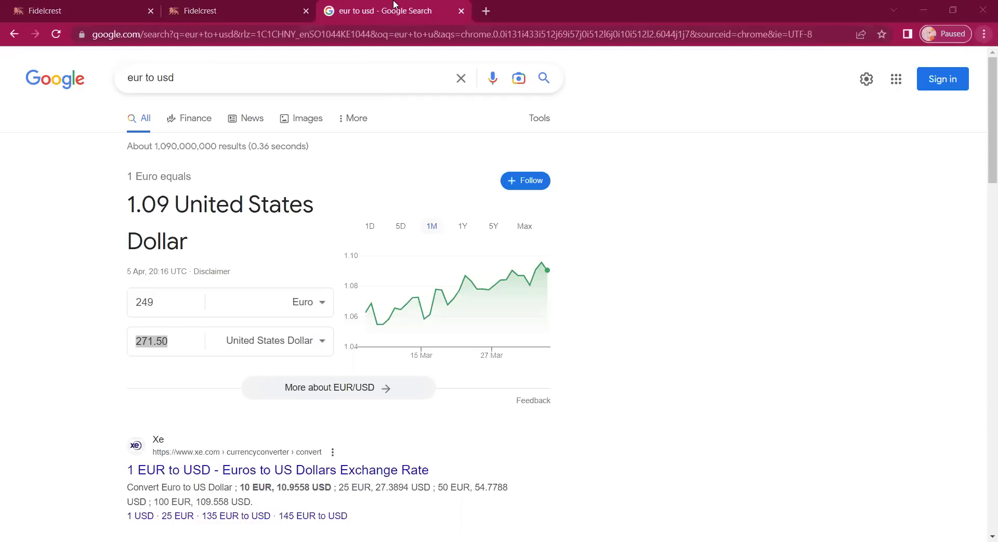
Step: Return to the Fidelcrest Challenge order and examine all the available payment methods
{"action": "left_click", "coordinate": [197, 4]}
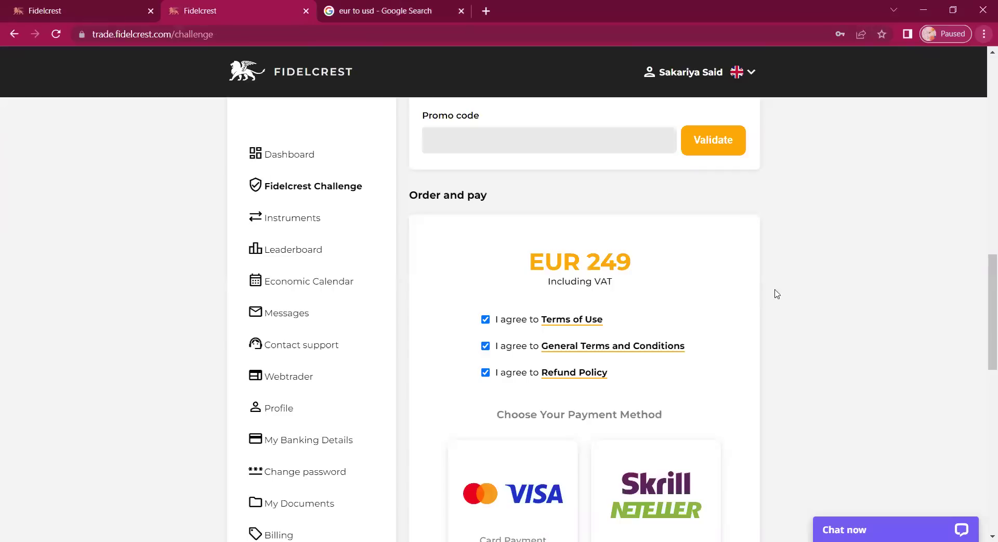
{"action": "scroll", "coordinate": [830, 278], "scroll_direction": "down", "scroll_amount": 1}
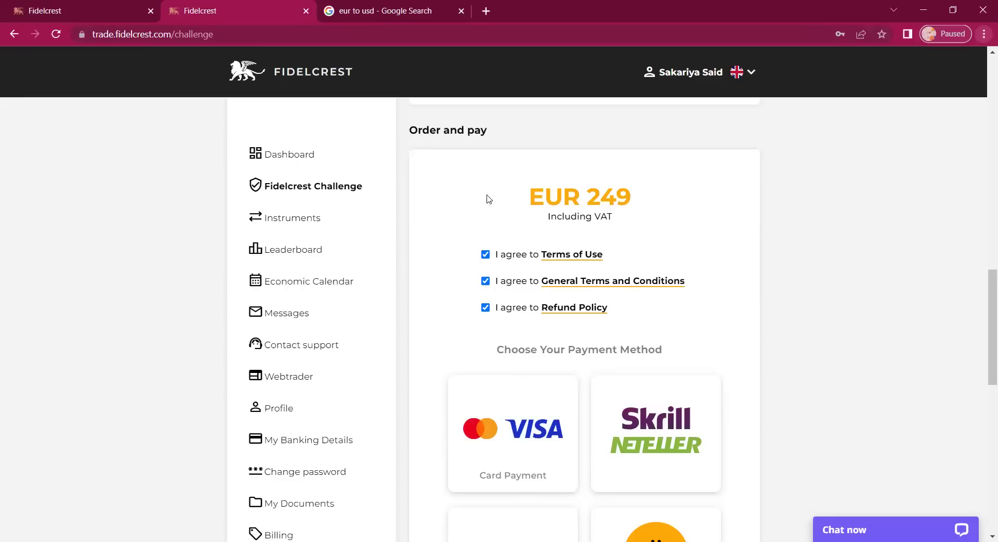
{"action": "scroll", "coordinate": [735, 235], "scroll_direction": "down", "scroll_amount": 1}
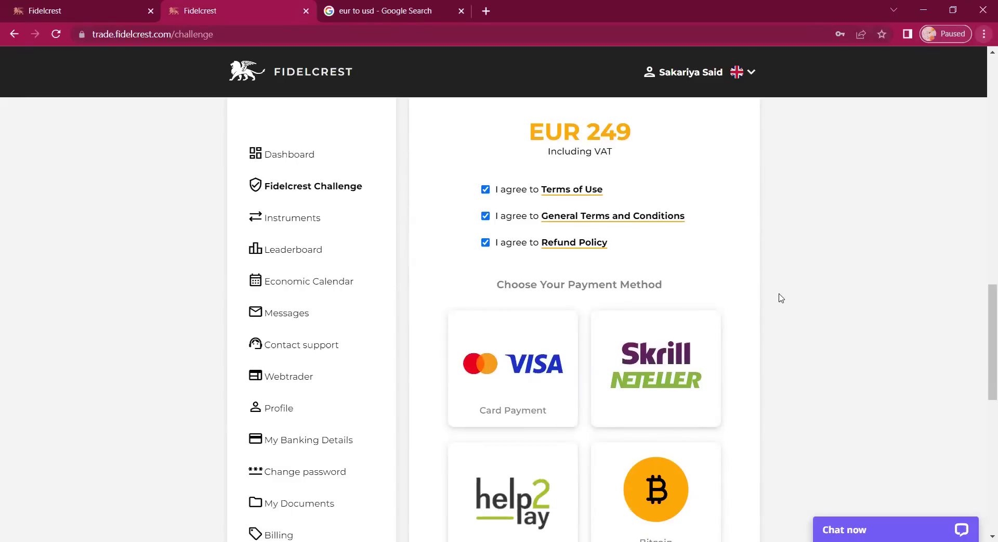
{"action": "scroll", "coordinate": [767, 393], "scroll_direction": "down", "scroll_amount": 1}
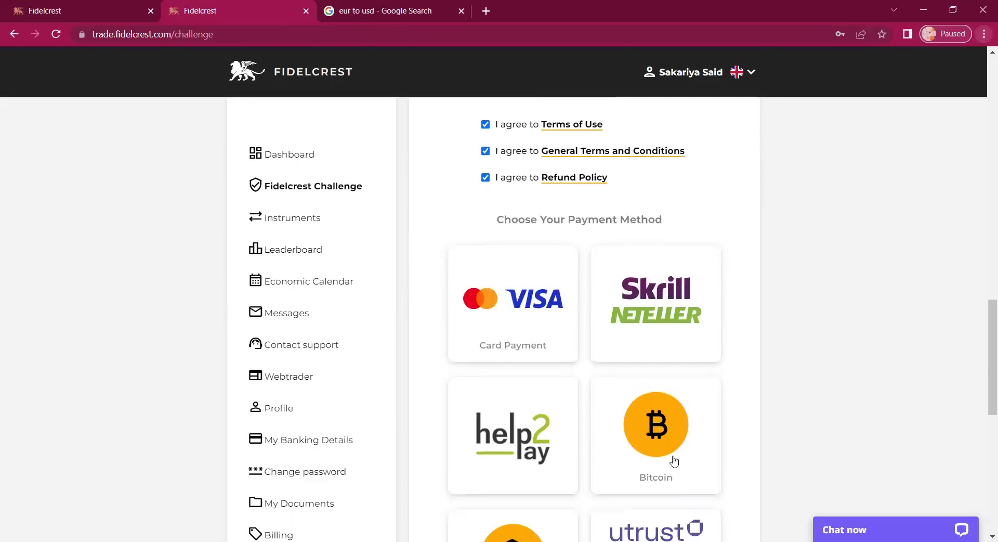
{"action": "scroll", "coordinate": [775, 425], "scroll_direction": "down", "scroll_amount": 3}
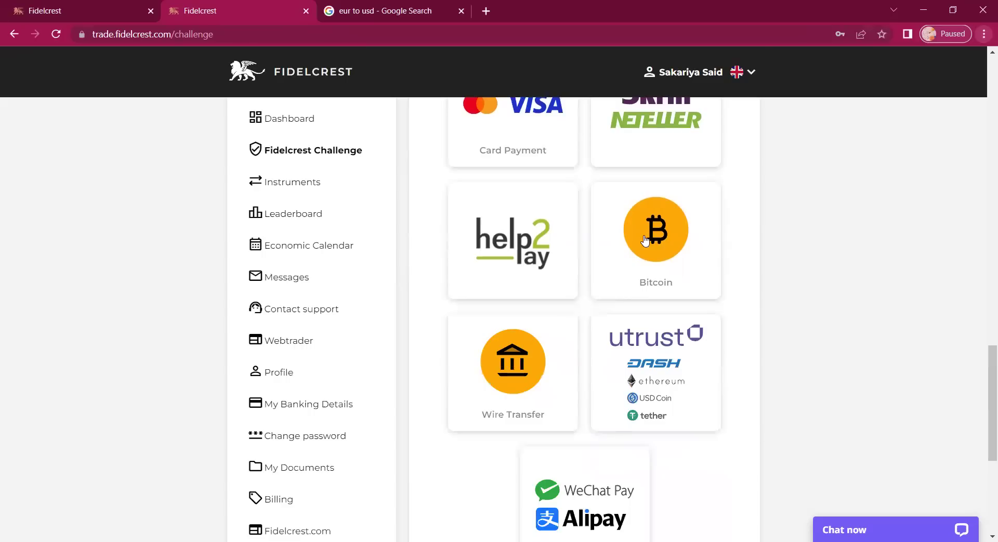
{"action": "scroll", "coordinate": [644, 240], "scroll_direction": "up", "scroll_amount": 1}
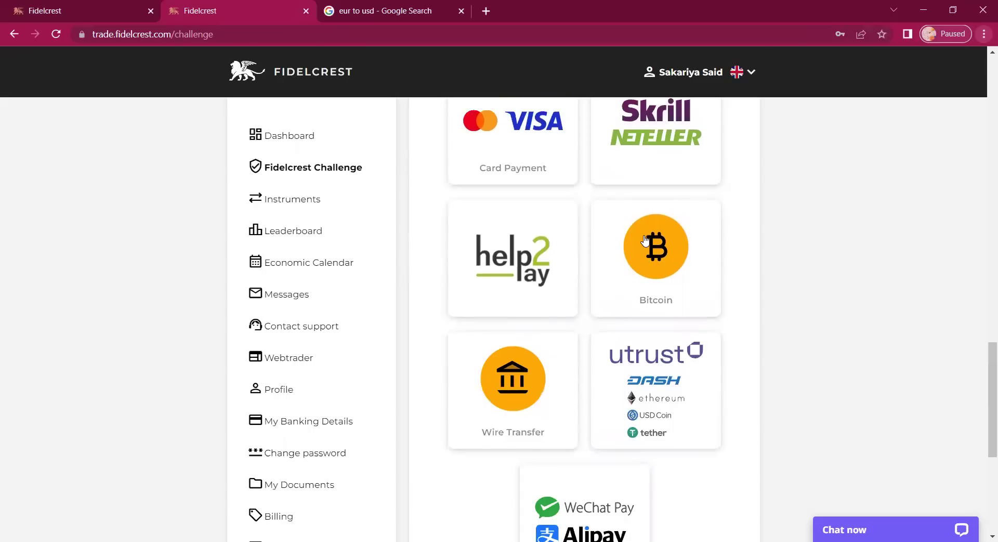
{"action": "scroll", "coordinate": [725, 248], "scroll_direction": "down", "scroll_amount": 4}
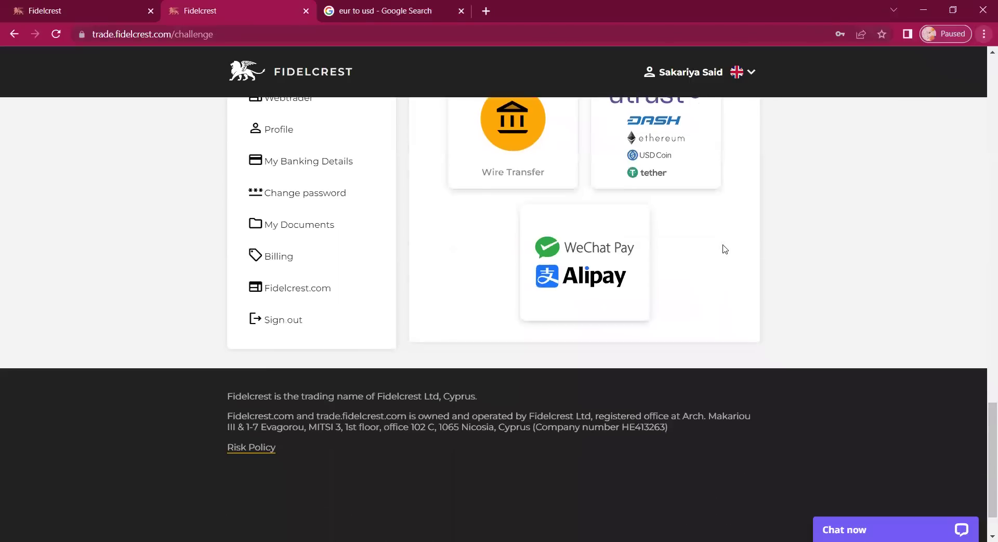
Step: Review the Fidelcrest Challenge order form again, from the billing fields and promo code to the agreements and payment methods
{"action": "scroll", "coordinate": [725, 248], "scroll_direction": "up", "scroll_amount": 4}
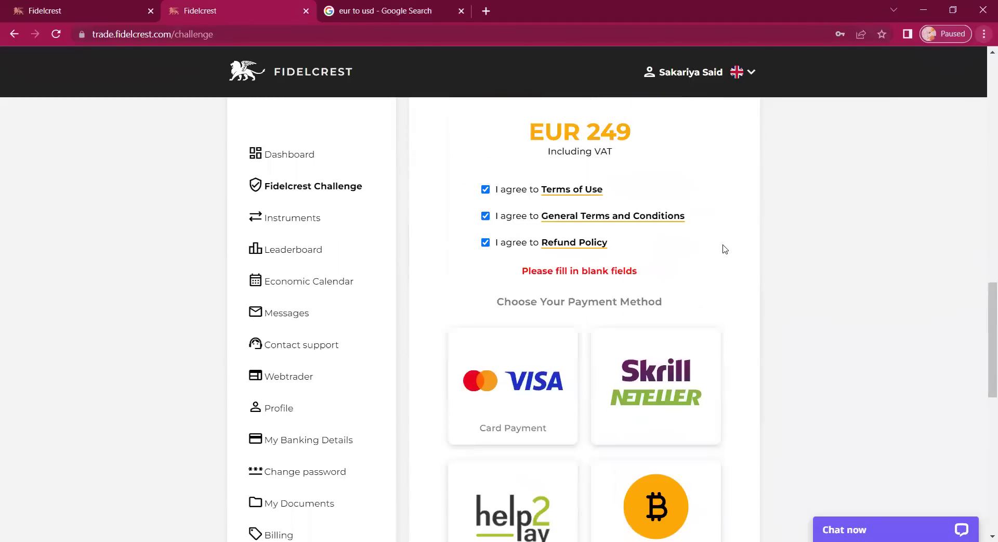
{"action": "scroll", "coordinate": [725, 249], "scroll_direction": "up", "scroll_amount": 6}
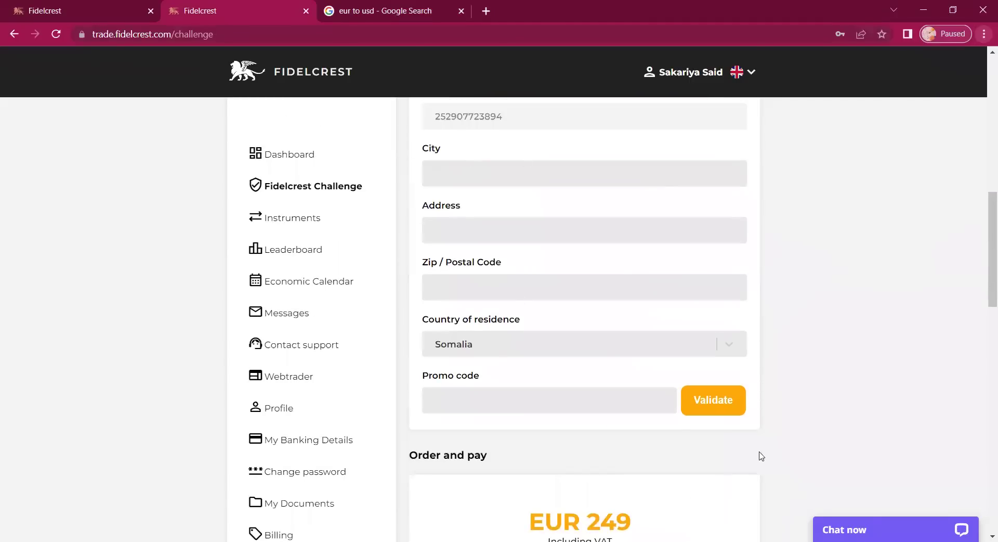
{"action": "scroll", "coordinate": [801, 462], "scroll_direction": "down", "scroll_amount": 7}
{"action": "scroll", "coordinate": [698, 247], "scroll_direction": "down", "scroll_amount": 4}
{"action": "scroll", "coordinate": [506, 416], "scroll_direction": "up", "scroll_amount": 13}
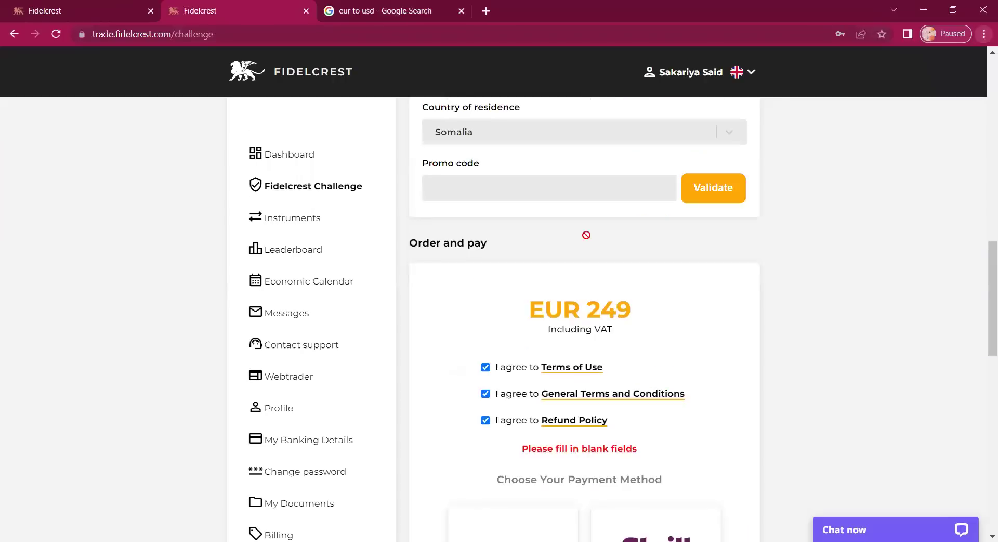
{"action": "scroll", "coordinate": [584, 381], "scroll_direction": "down", "scroll_amount": 7}
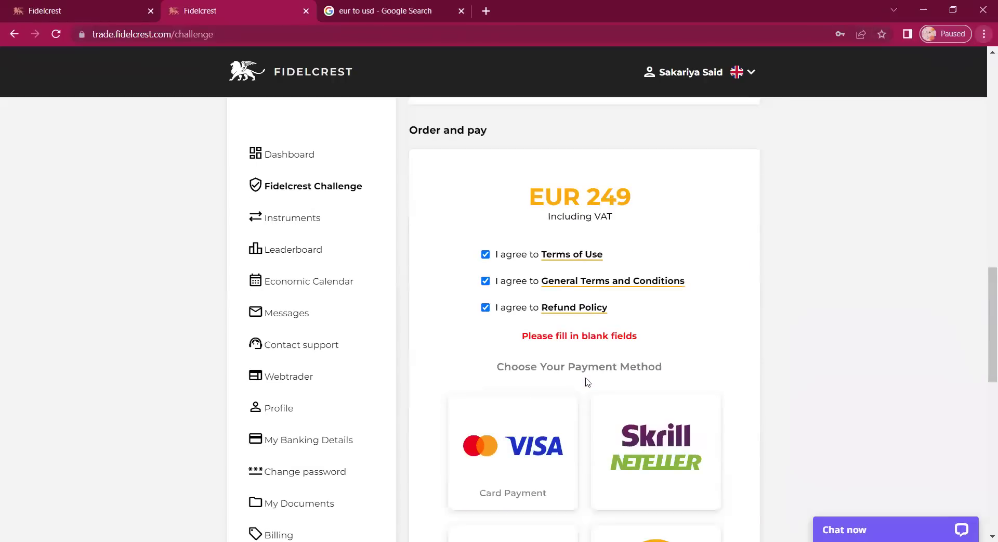
Step: Open the Instruments page and browse the Forex, Metals, Stocks, Indices, Commodities and Crypto categories
{"action": "left_click", "coordinate": [301, 223]}
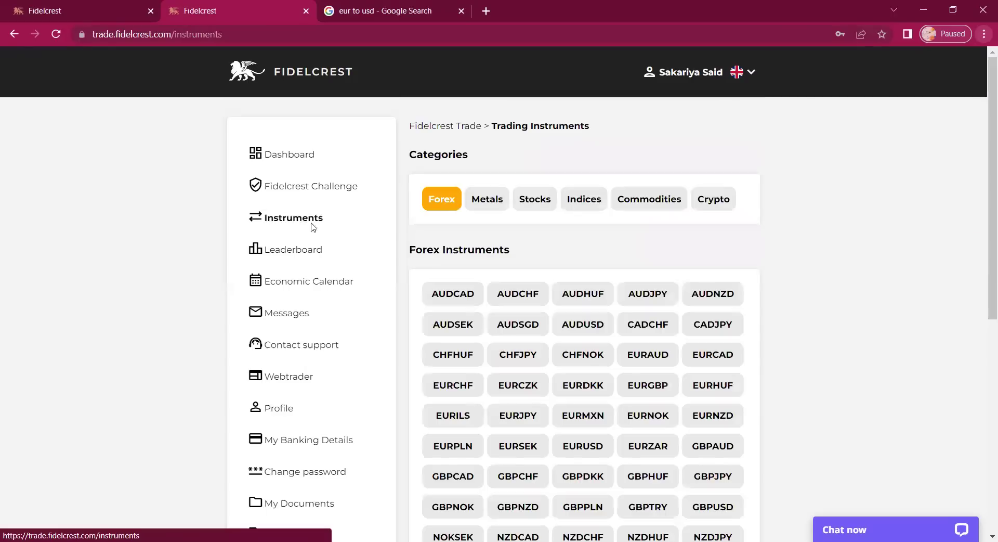
{"action": "scroll", "coordinate": [502, 311], "scroll_direction": "down", "scroll_amount": 5}
{"action": "scroll", "coordinate": [467, 260], "scroll_direction": "up", "scroll_amount": 5}
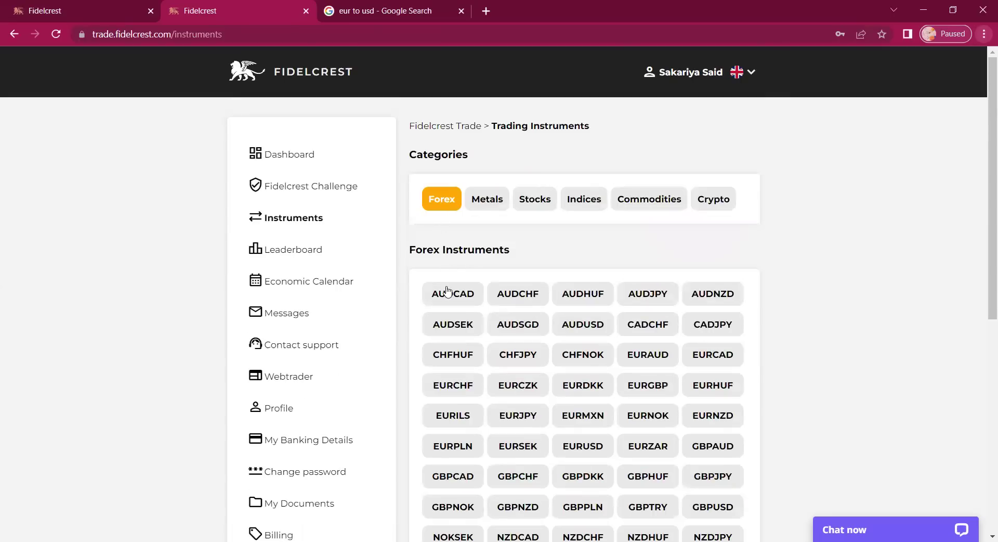
{"action": "left_click", "coordinate": [488, 201]}
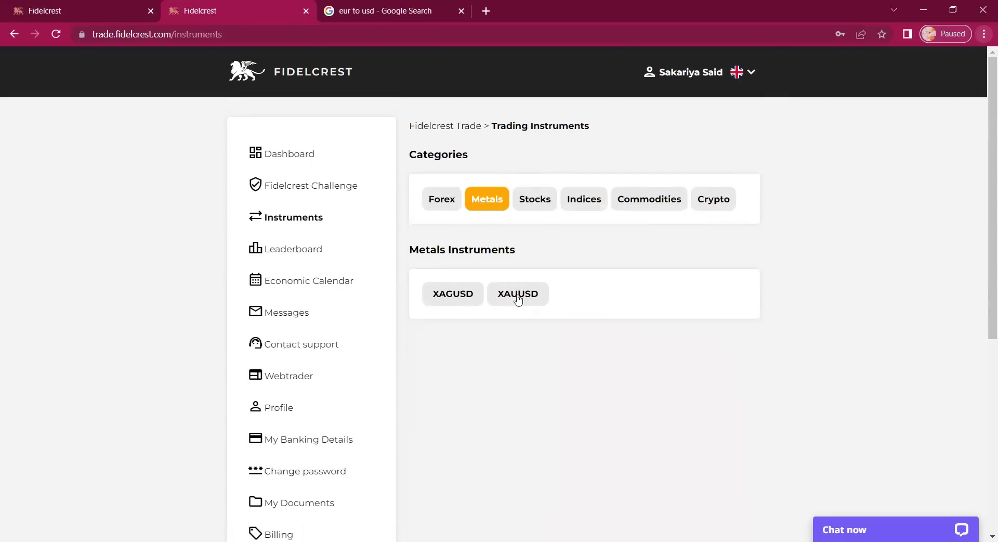
{"action": "left_click", "coordinate": [539, 206]}
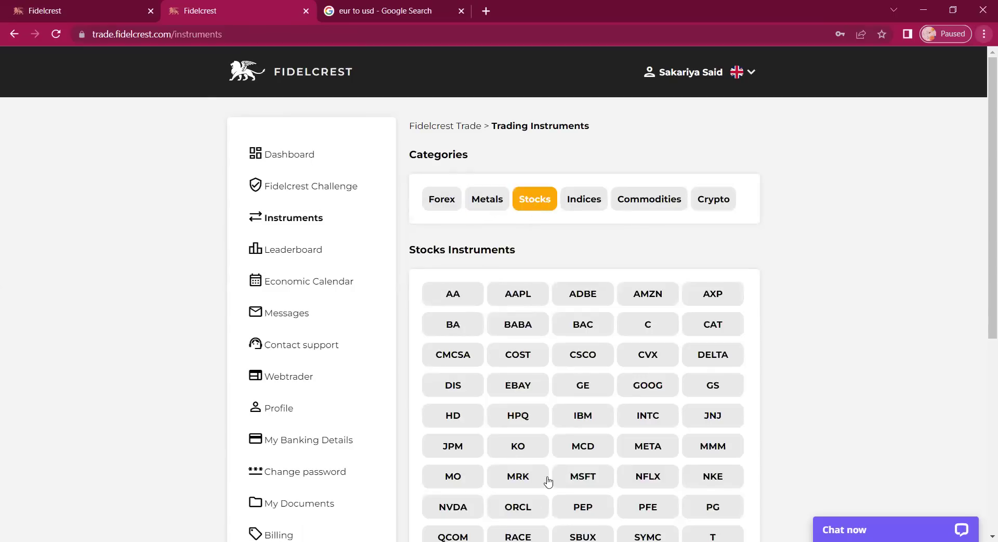
{"action": "left_click", "coordinate": [583, 201]}
{"action": "left_click", "coordinate": [651, 197]}
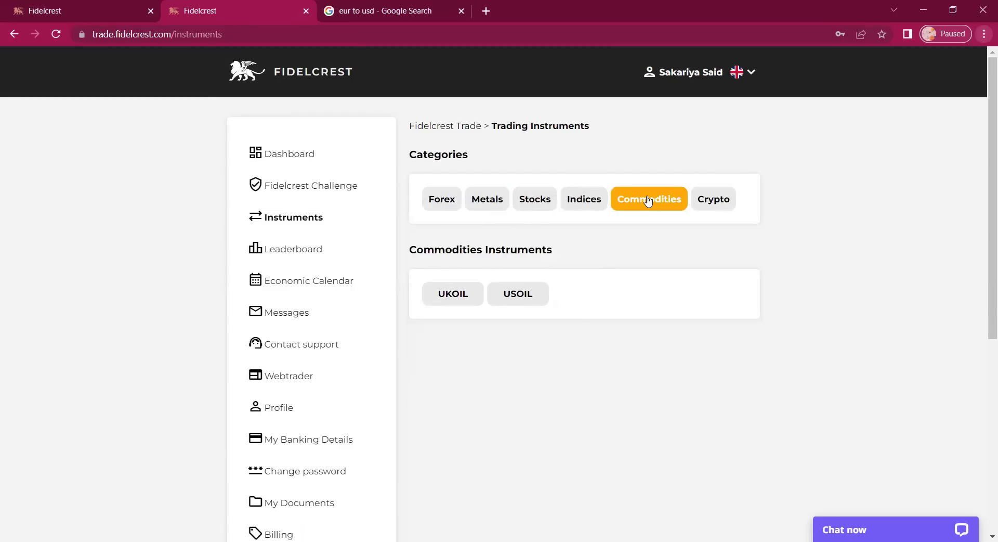
{"action": "left_click", "coordinate": [713, 206]}
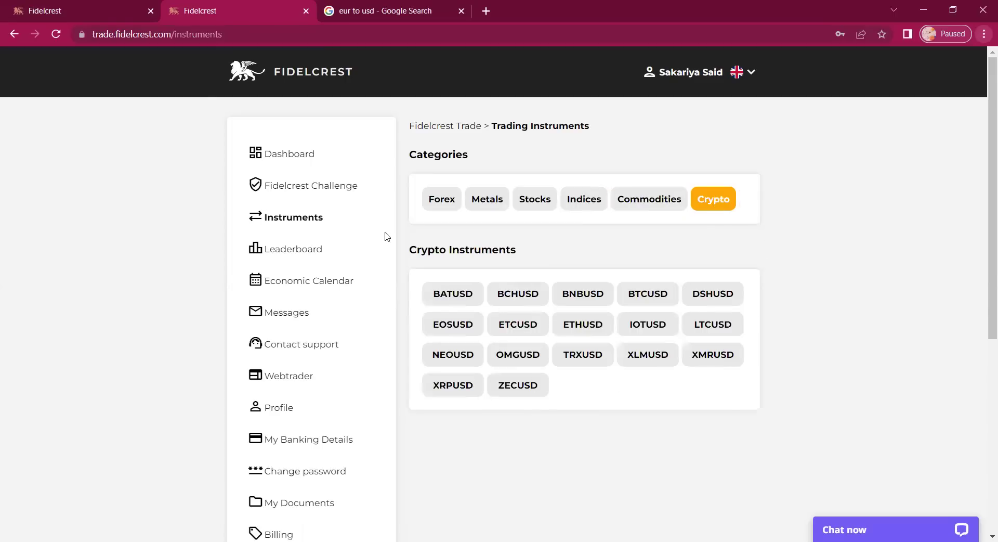
Step: Open the Leaderboard and examine the trader rankings for the $1,000,000 account size
{"action": "left_click", "coordinate": [285, 254]}
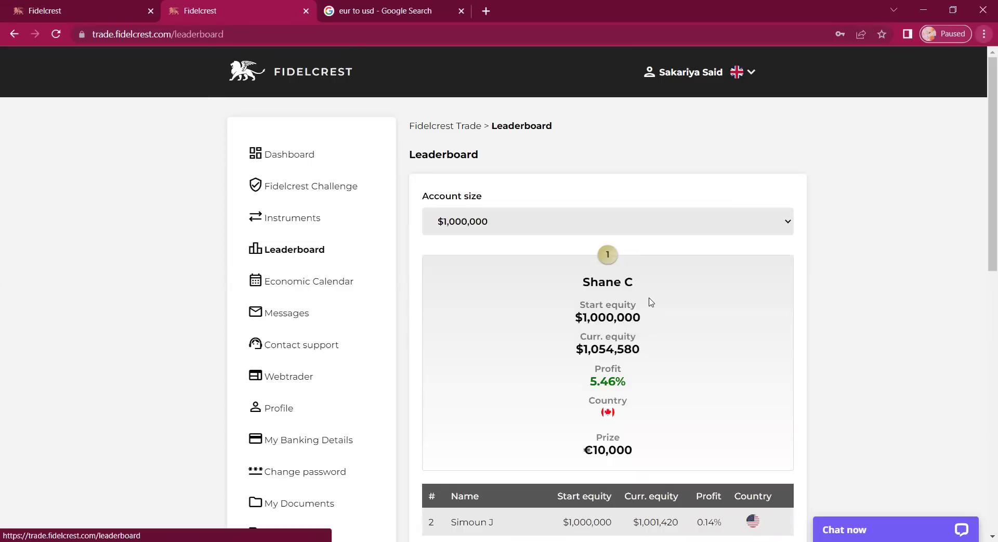
{"action": "scroll", "coordinate": [650, 302], "scroll_direction": "down", "scroll_amount": 2}
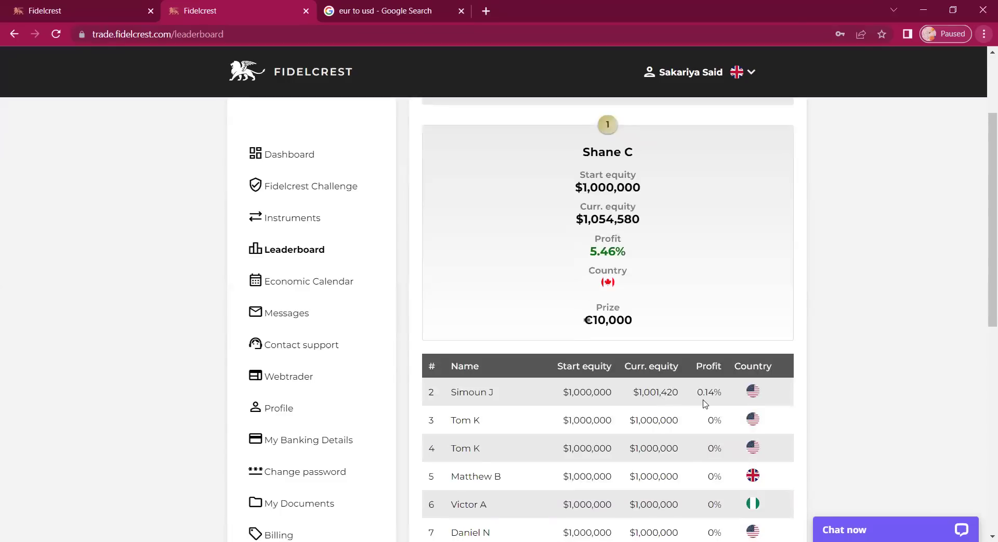
{"action": "scroll", "coordinate": [705, 404], "scroll_direction": "down", "scroll_amount": 5}
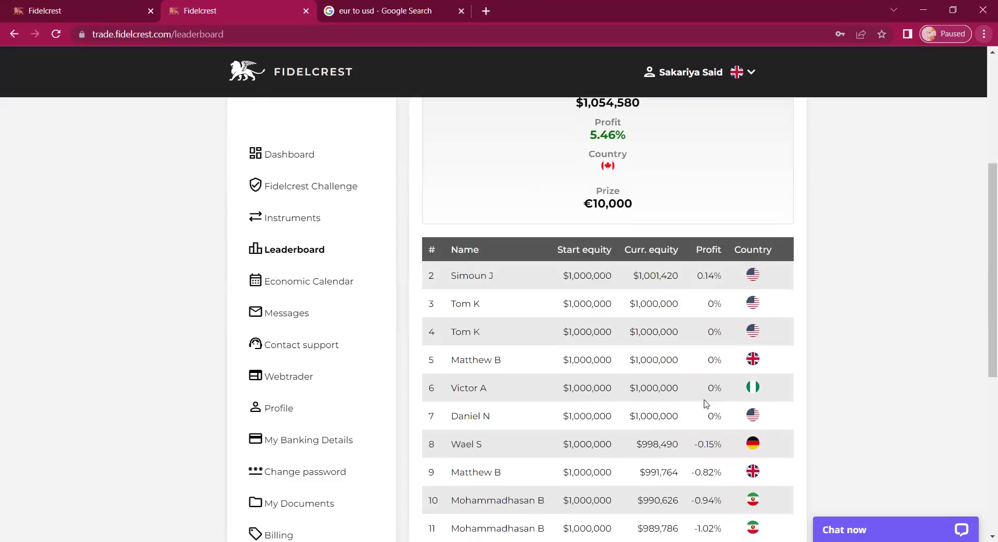
{"action": "scroll", "coordinate": [706, 403], "scroll_direction": "down", "scroll_amount": 3}
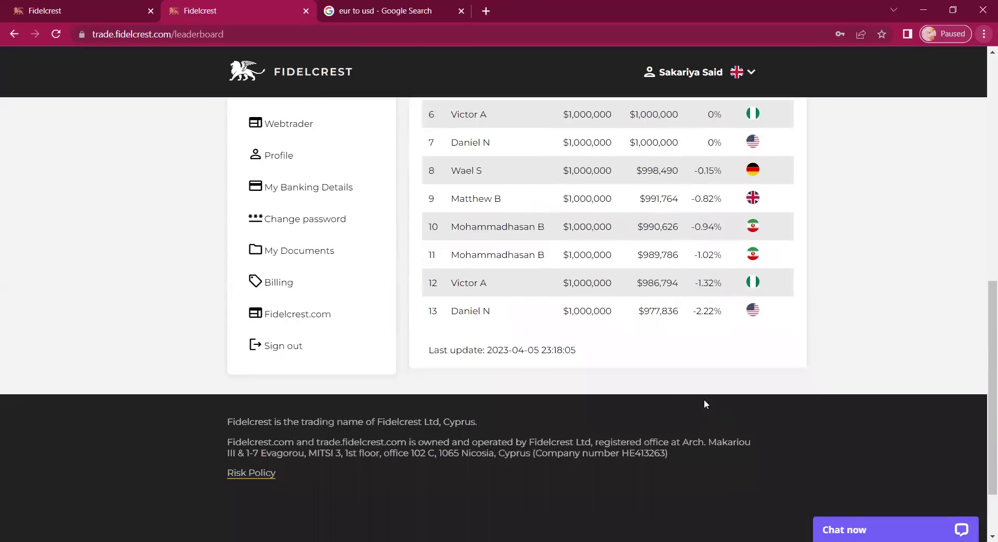
{"action": "scroll", "coordinate": [706, 404], "scroll_direction": "up", "scroll_amount": 9}
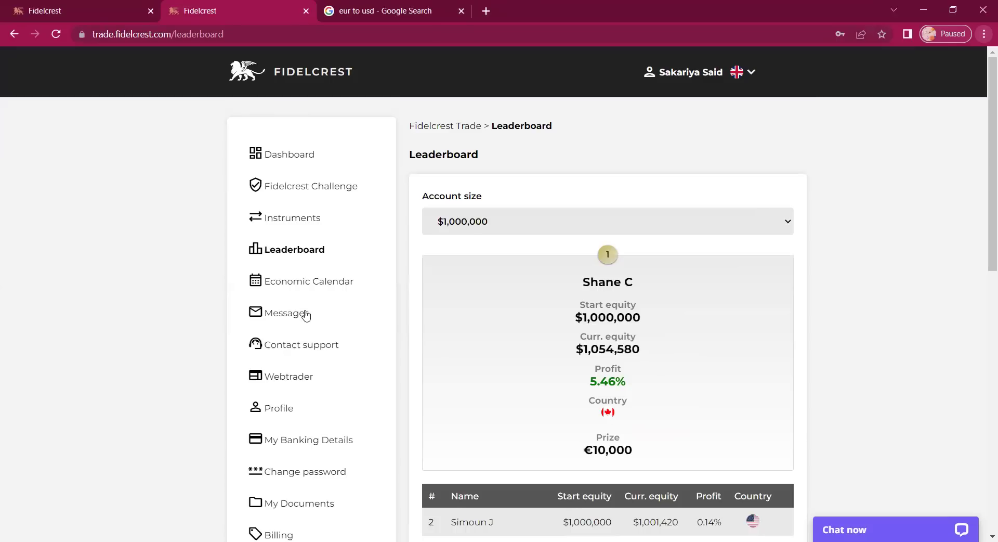
Step: Look through the Economic Calendar, Messages and Contact support pages, including the topics offered in the support form
{"action": "left_click", "coordinate": [314, 286]}
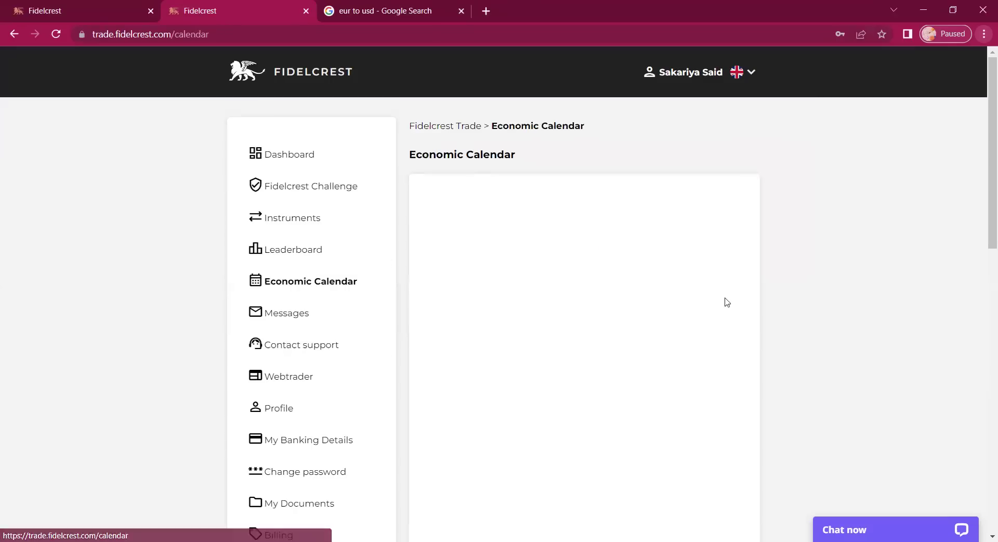
{"action": "left_click", "coordinate": [296, 322]}
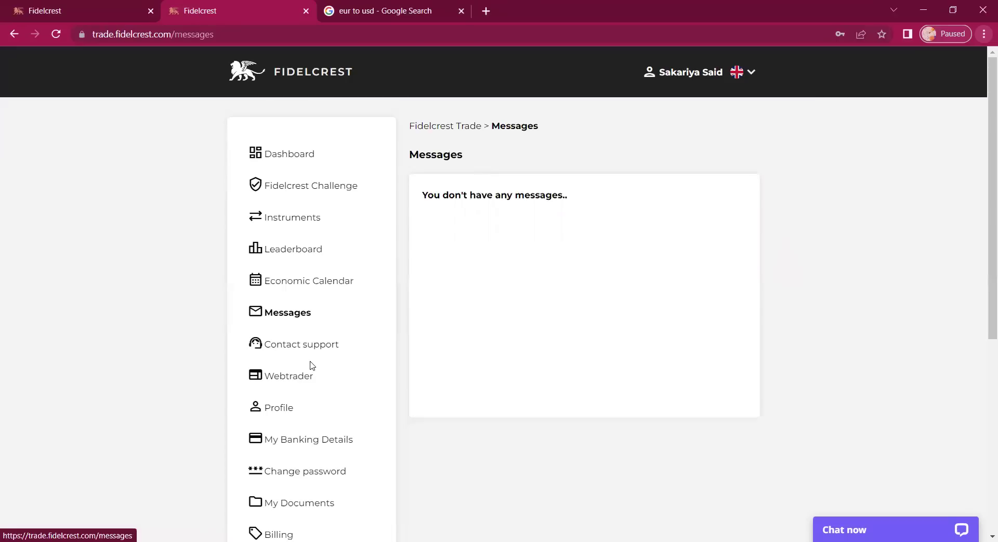
{"action": "left_click", "coordinate": [477, 239]}
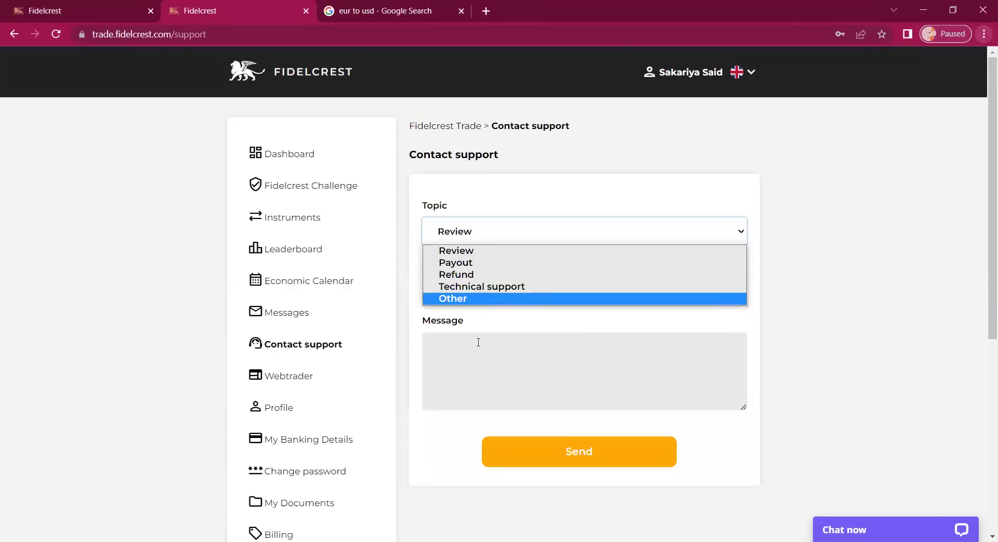
{"action": "key", "text": "Tab"}
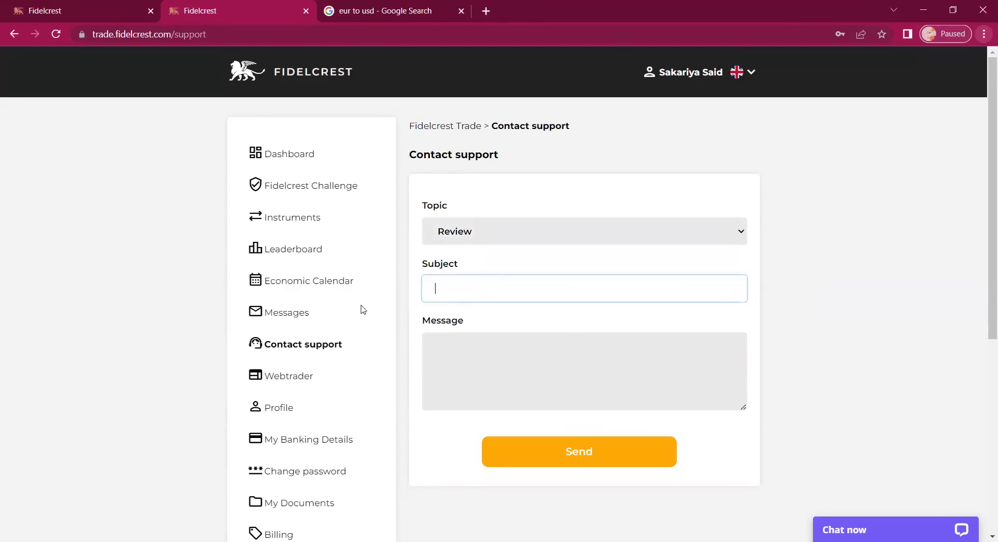
Step: Open the Profile page and review its personal details and address fields
{"action": "scroll", "coordinate": [361, 312], "scroll_direction": "down", "scroll_amount": 2}
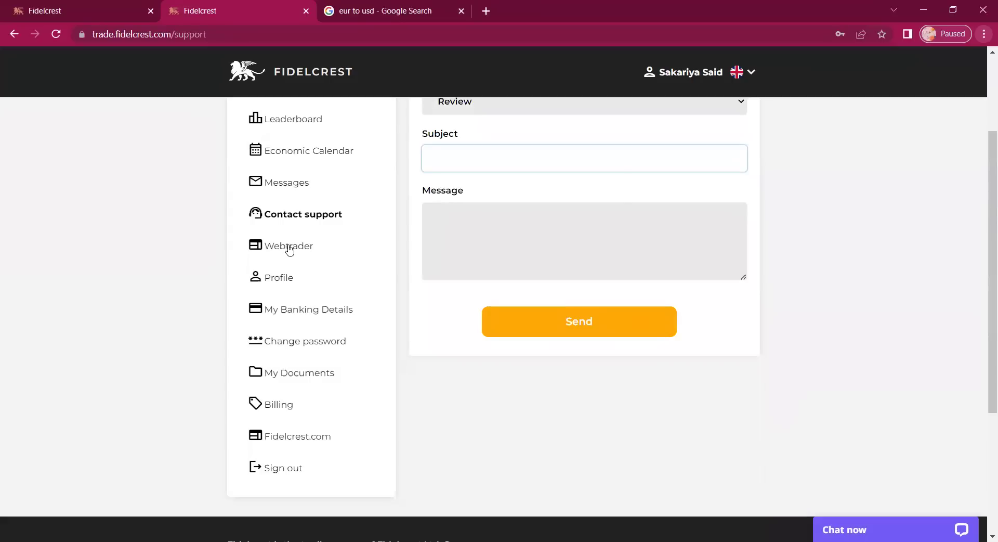
{"action": "left_click", "coordinate": [279, 277]}
{"action": "scroll", "coordinate": [512, 315], "scroll_direction": "down", "scroll_amount": 5}
{"action": "scroll", "coordinate": [499, 254], "scroll_direction": "up", "scroll_amount": 5}
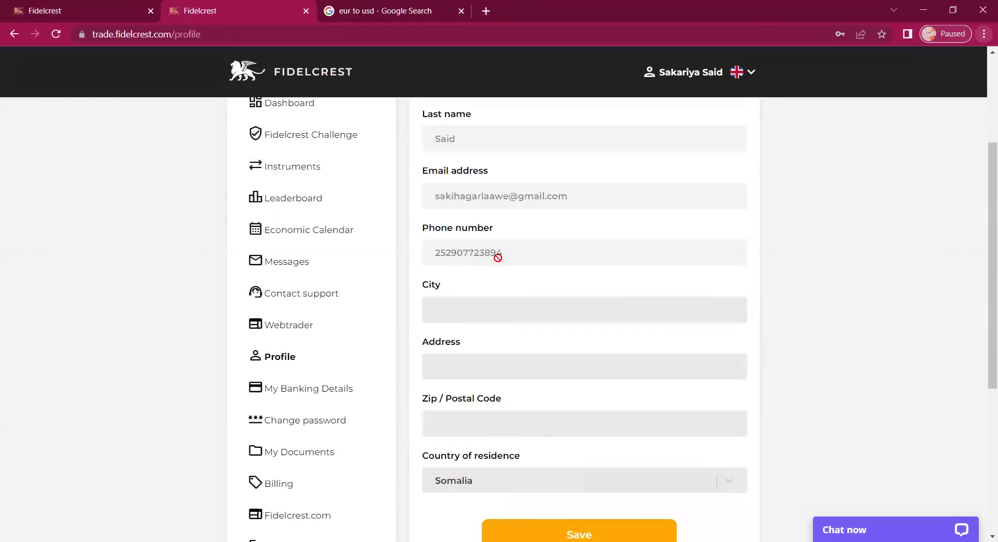
{"action": "scroll", "coordinate": [345, 388], "scroll_direction": "down", "scroll_amount": 1}
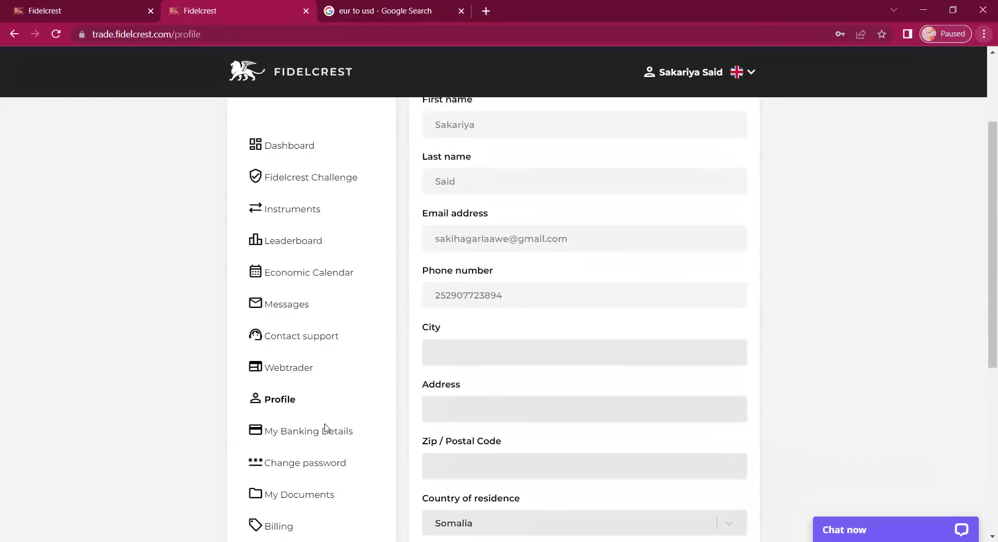
Step: Open My Banking Details and examine the fields required for the BTC, Paypal, Skrill and Wire payment methods
{"action": "left_click", "coordinate": [328, 437]}
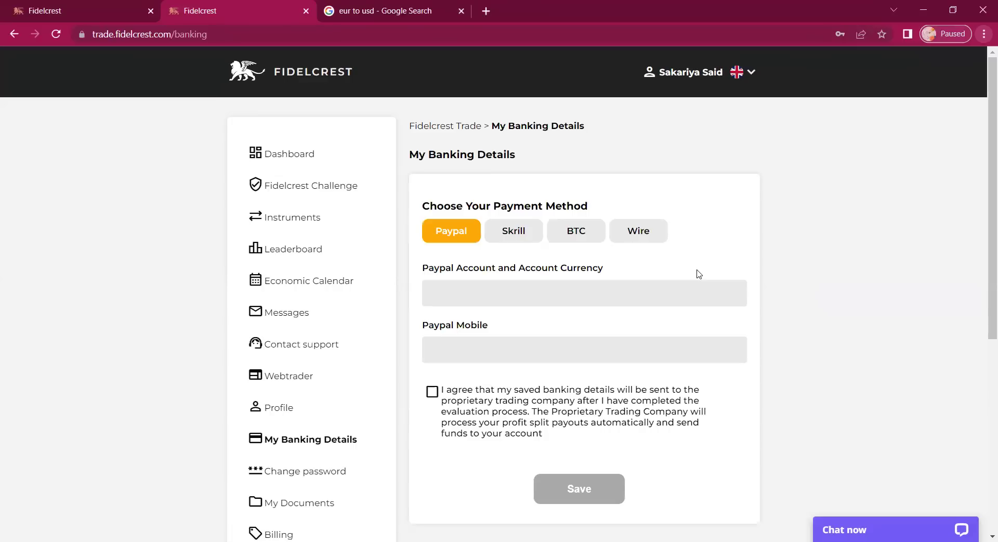
{"action": "left_click", "coordinate": [578, 231]}
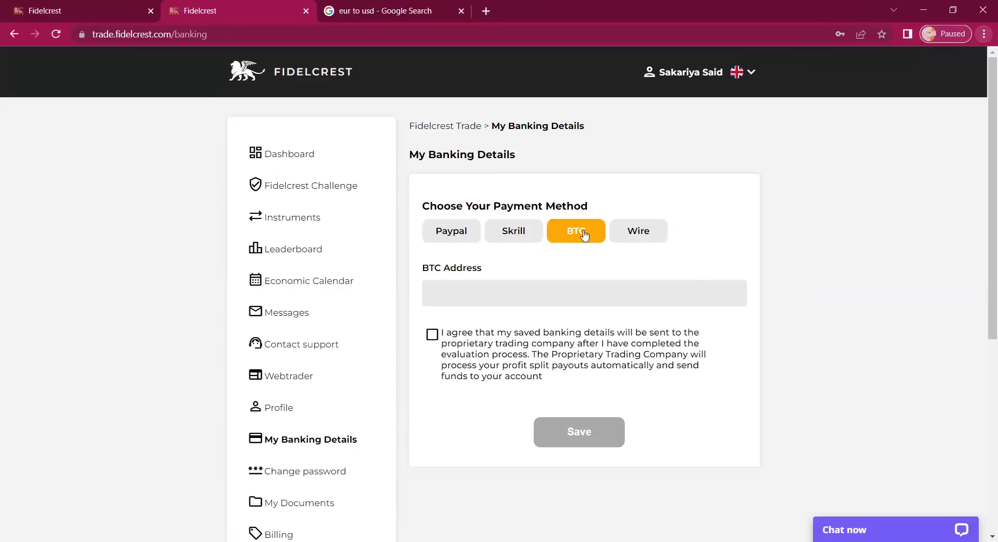
{"action": "left_click", "coordinate": [477, 295]}
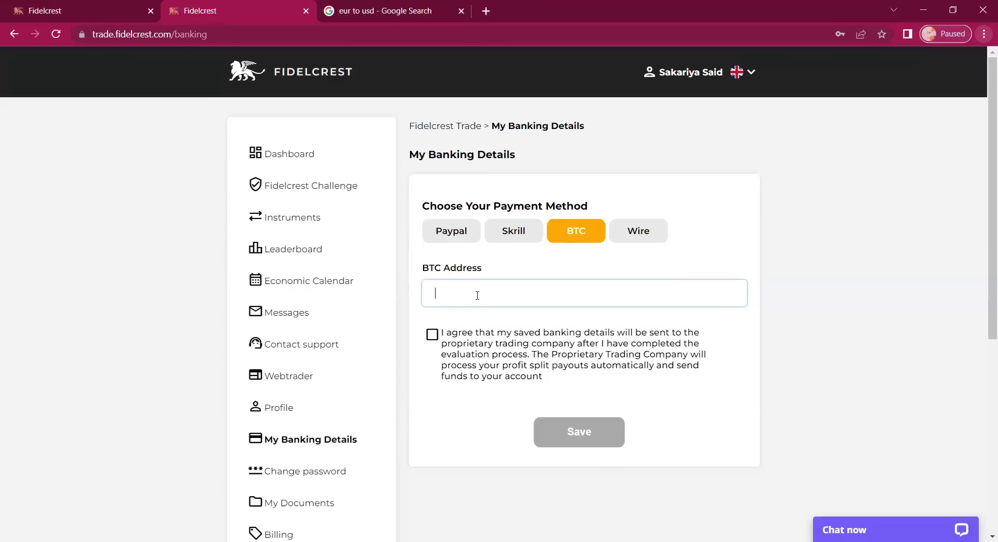
{"action": "left_click", "coordinate": [453, 238]}
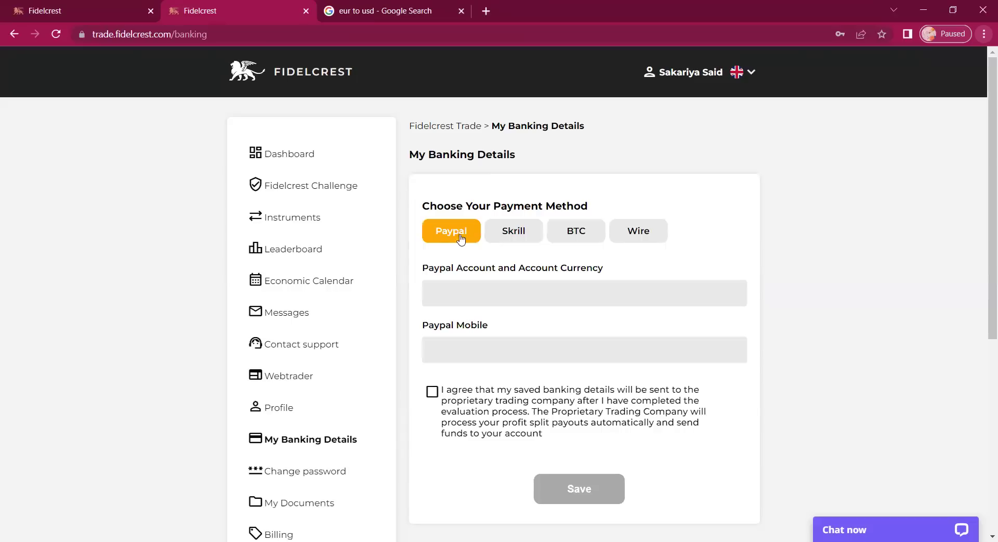
{"action": "left_click", "coordinate": [508, 233]}
{"action": "left_click", "coordinate": [637, 233]}
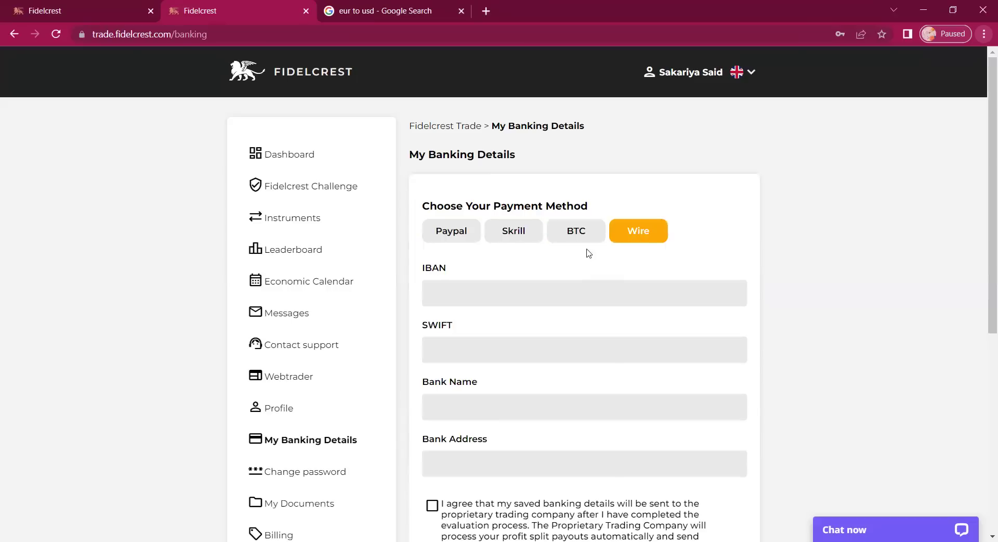
Step: Choose BTC as the payout method and agree to have the saved banking details sent to the proprietary trading company
{"action": "left_click", "coordinate": [581, 232]}
{"action": "left_click", "coordinate": [576, 300]}
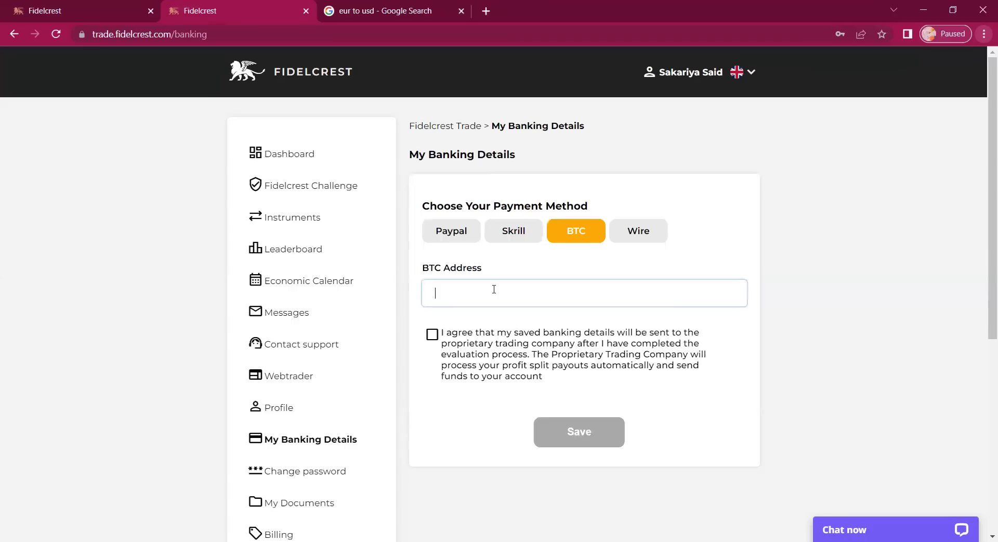
{"action": "left_click", "coordinate": [438, 338]}
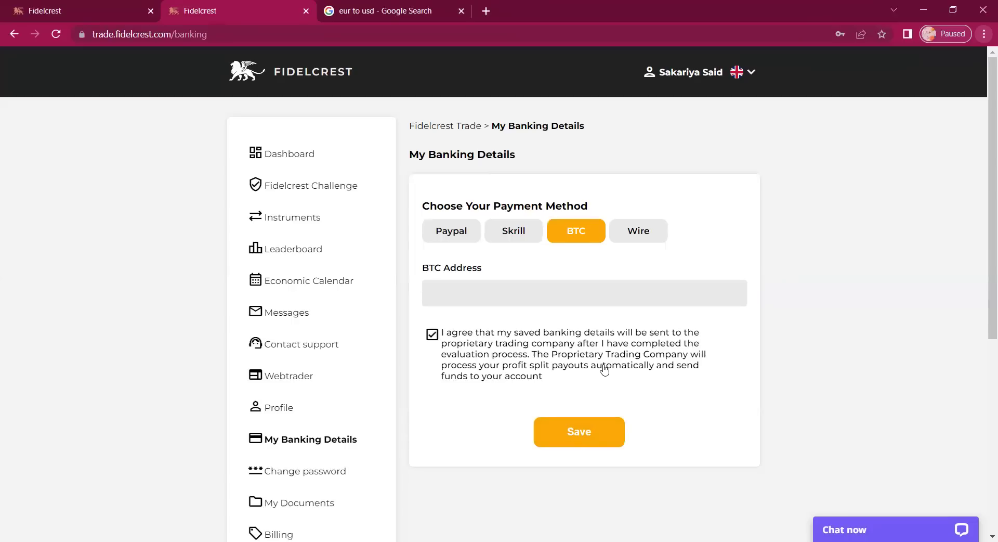
{"action": "left_click", "coordinate": [658, 294]}
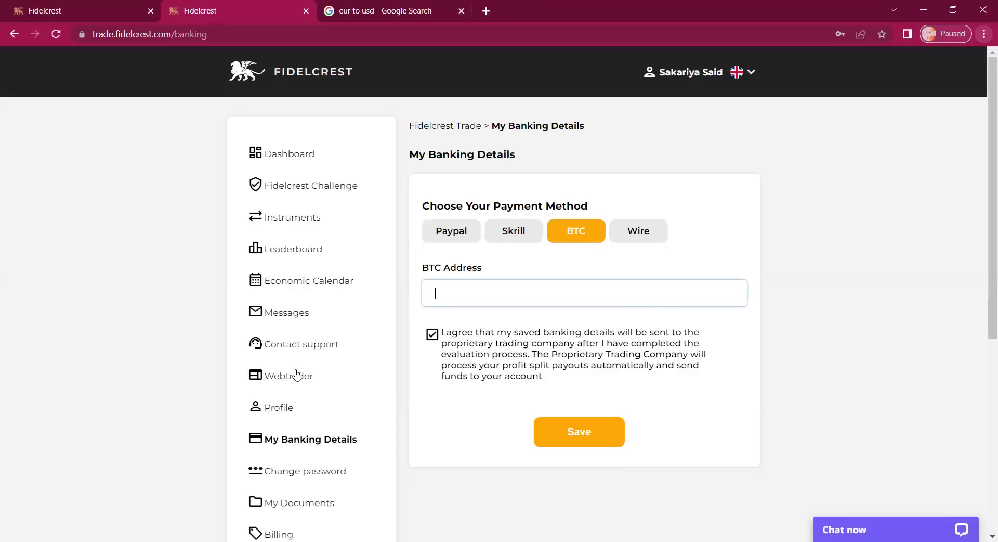
Step: Open the Change password page and examine its old and new password fields
{"action": "scroll", "coordinate": [296, 374], "scroll_direction": "down", "scroll_amount": 4}
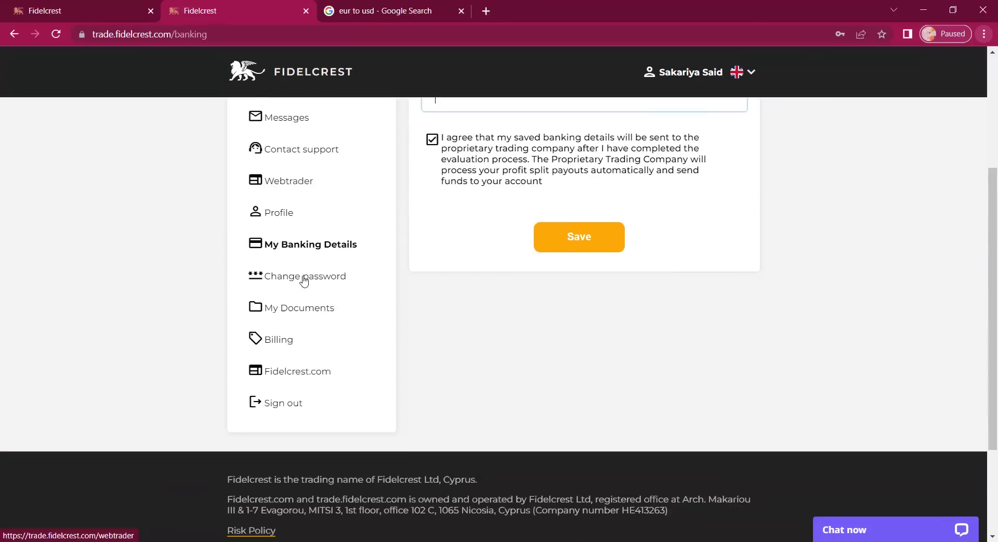
{"action": "left_click", "coordinate": [304, 278]}
{"action": "left_click", "coordinate": [454, 233]}
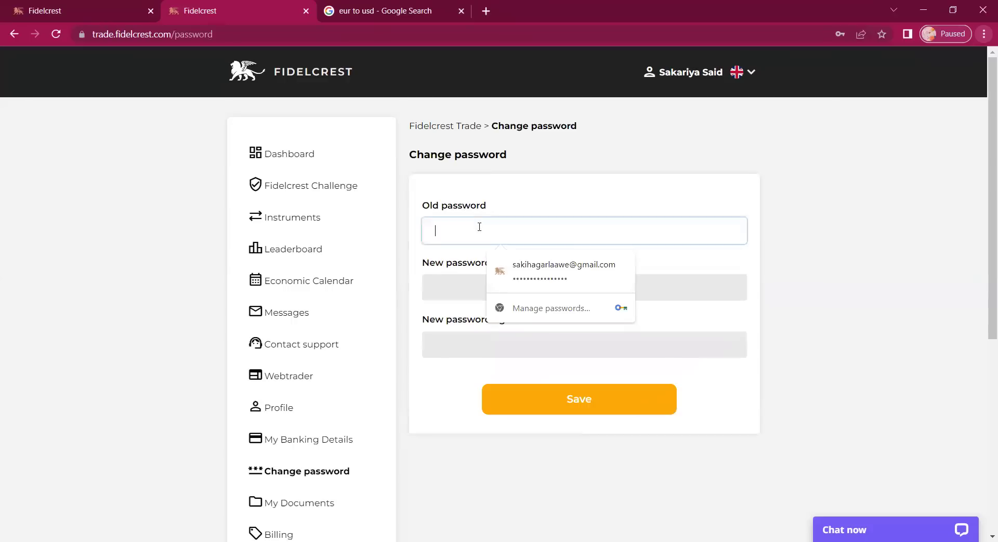
{"action": "left_click", "coordinate": [430, 357]}
Step: Open My Documents and start the identity verification
{"action": "scroll", "coordinate": [334, 352], "scroll_direction": "down", "scroll_amount": 4}
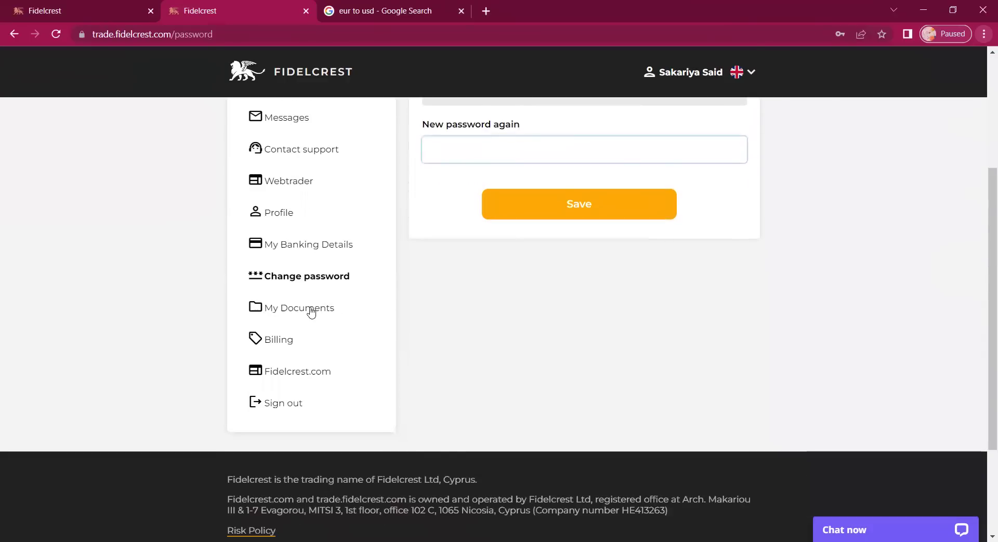
{"action": "left_click", "coordinate": [310, 309]}
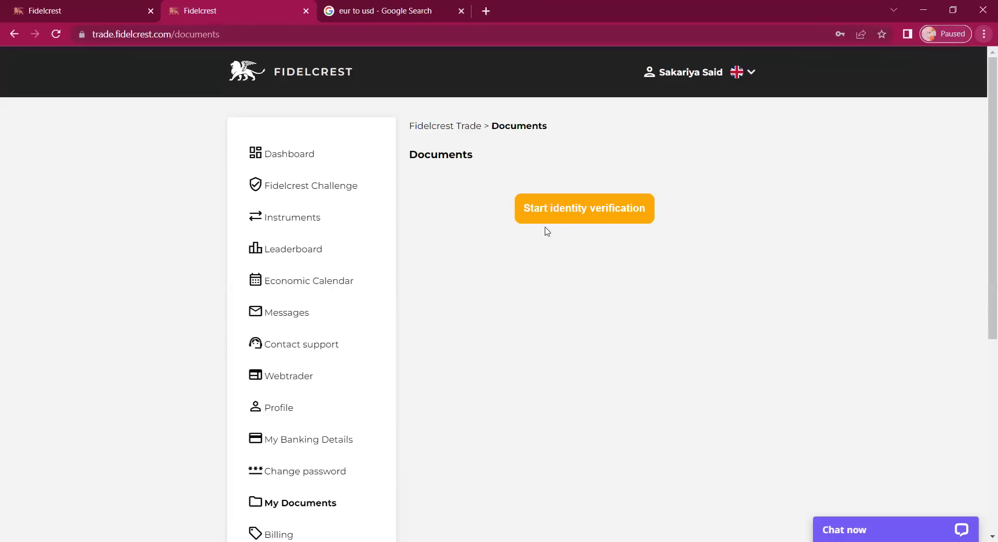
{"action": "left_click", "coordinate": [555, 213]}
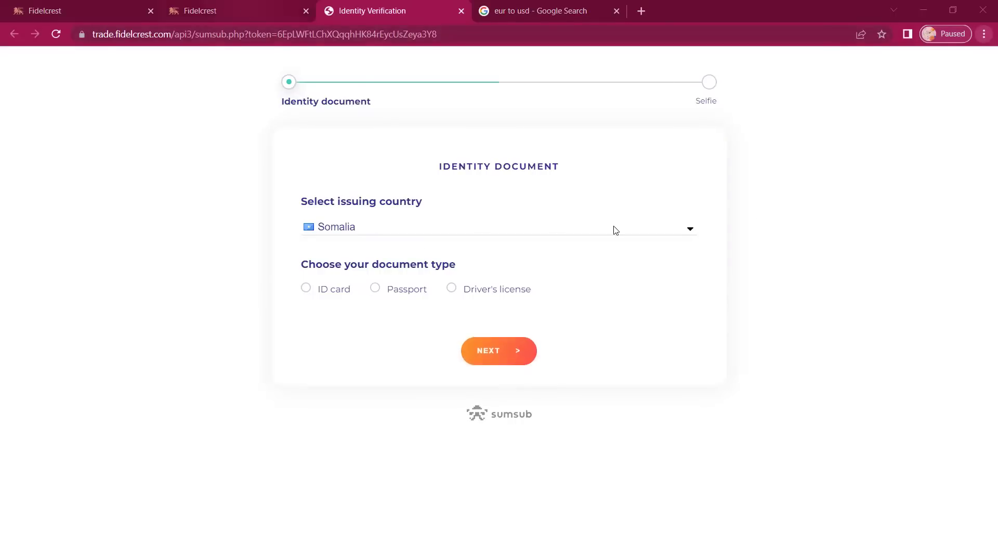
Step: Return from the identity verification to the account pages, open Billing and go on to the main Fidelcrest.com site
{"action": "key", "text": "ctrl+shift+Tab"}
{"action": "scroll", "coordinate": [332, 436], "scroll_direction": "down", "scroll_amount": 3}
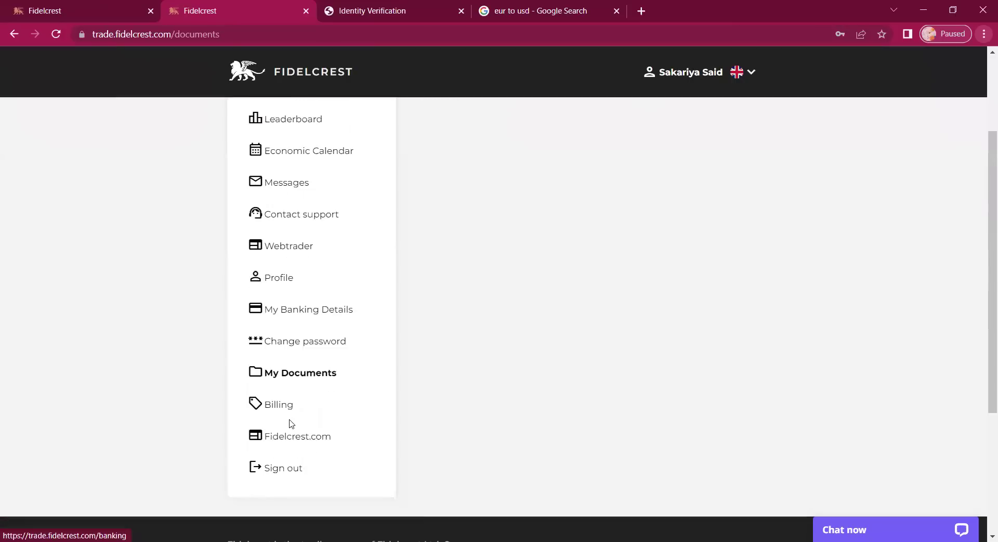
{"action": "left_click", "coordinate": [289, 408]}
{"action": "left_click", "coordinate": [289, 311]}
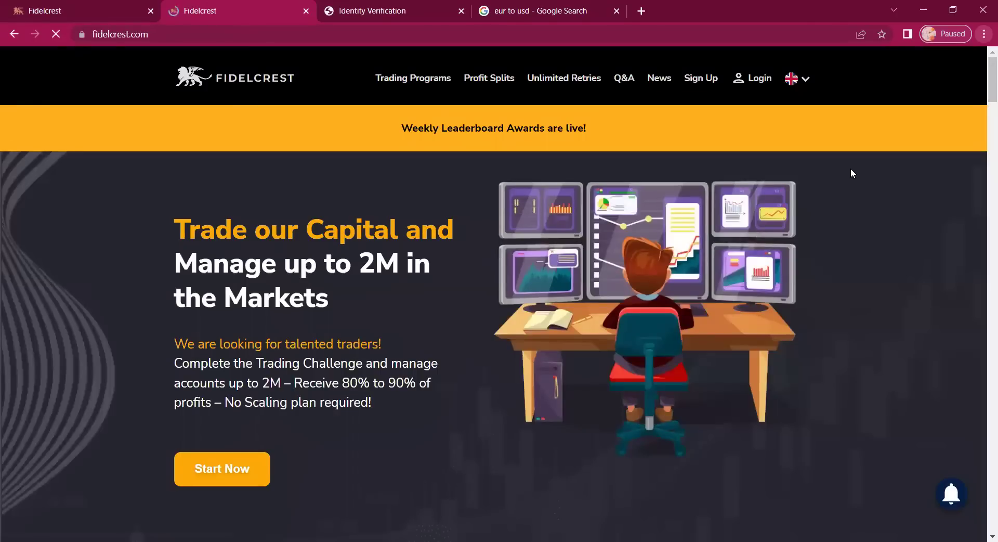
Step: Examine the home page's Pro Trader phases, account types, trading objectives and Trading Program Features such as instruments, leverage rates and fees
{"action": "scroll", "coordinate": [852, 173], "scroll_direction": "down", "scroll_amount": 12}
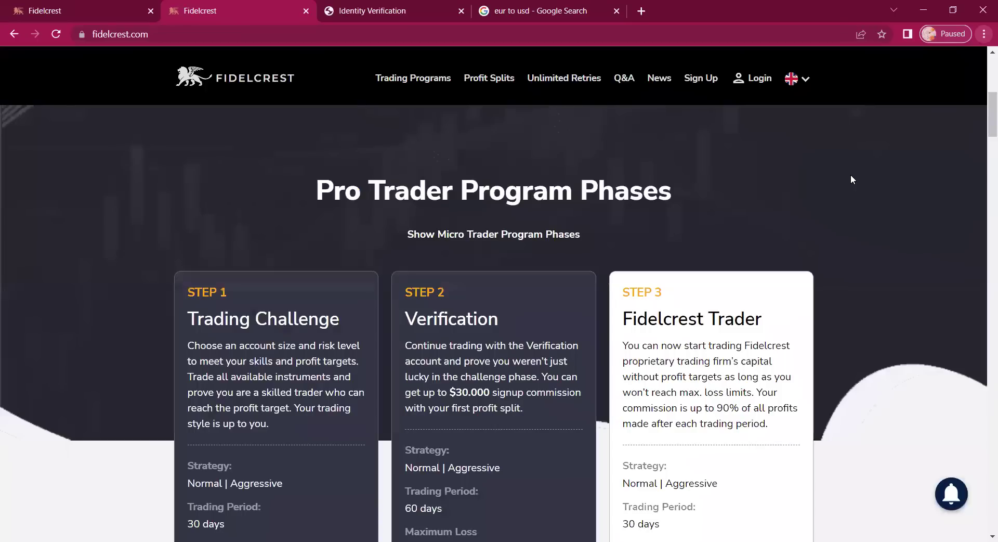
{"action": "scroll", "coordinate": [852, 179], "scroll_direction": "down", "scroll_amount": 12}
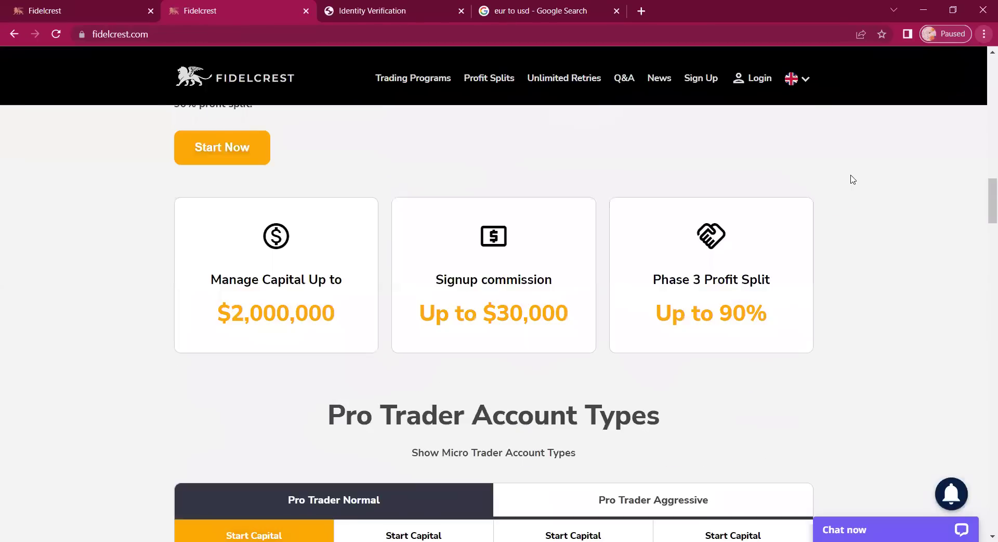
{"action": "scroll", "coordinate": [852, 179], "scroll_direction": "down", "scroll_amount": 15}
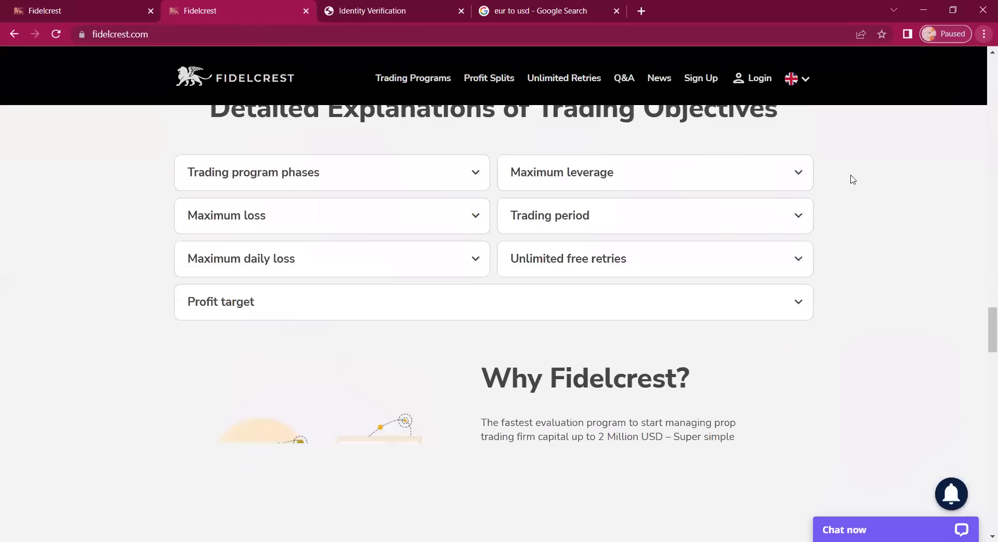
{"action": "scroll", "coordinate": [853, 173], "scroll_direction": "up", "scroll_amount": 5}
{"action": "scroll", "coordinate": [852, 173], "scroll_direction": "up", "scroll_amount": 10}
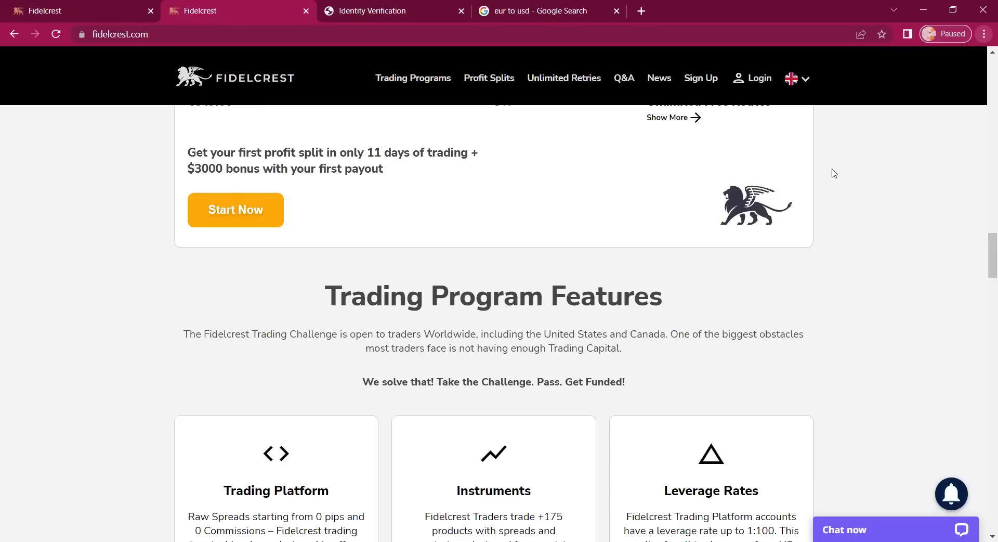
{"action": "scroll", "coordinate": [915, 146], "scroll_direction": "down", "scroll_amount": 5}
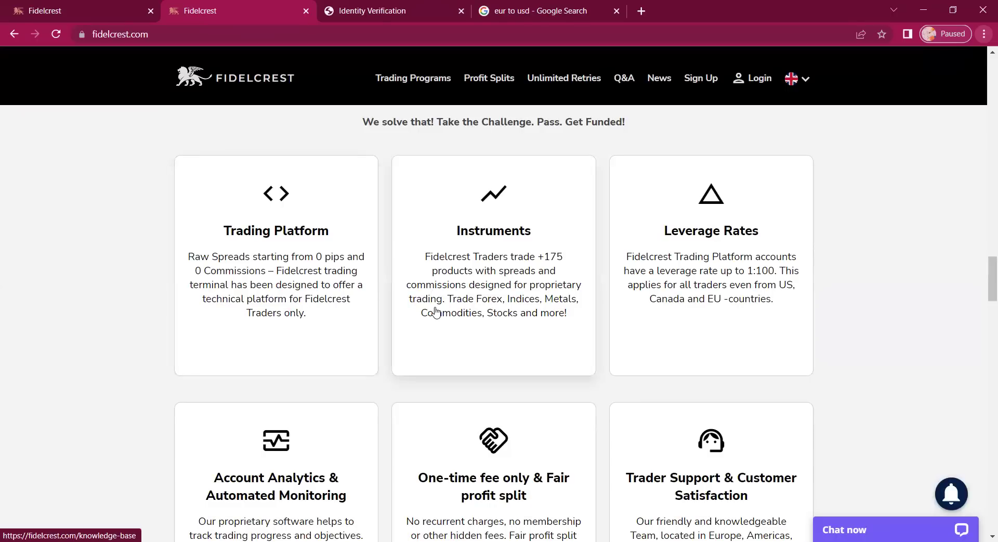
{"action": "scroll", "coordinate": [435, 312], "scroll_direction": "down", "scroll_amount": 2}
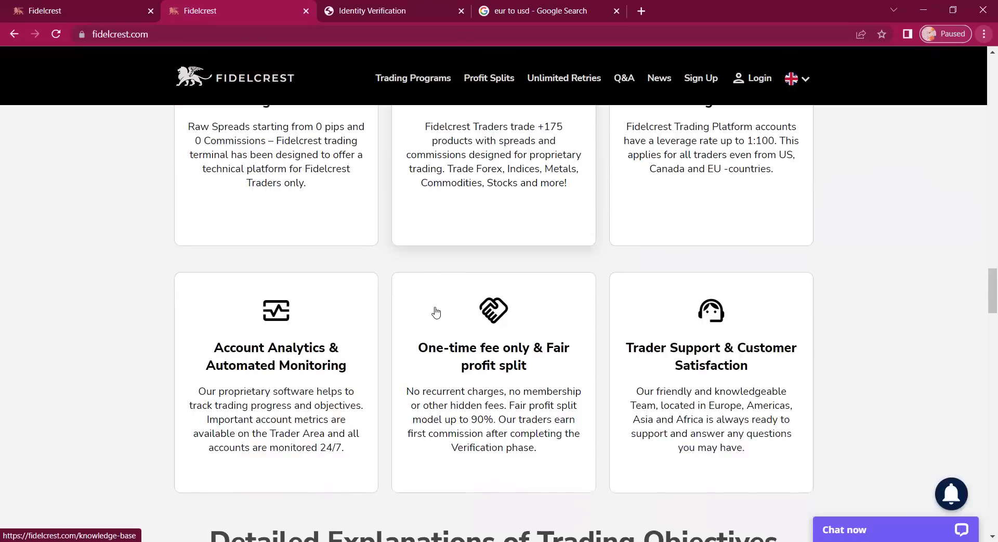